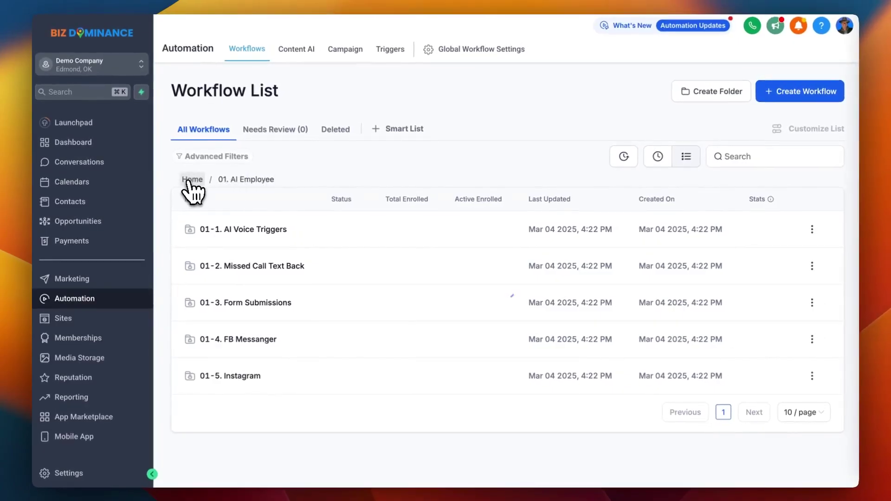
Open the AI Voice | Alert Manager workflow from 01. AI Employee > 01-1. AI Voice Triggers.
click(190, 178)
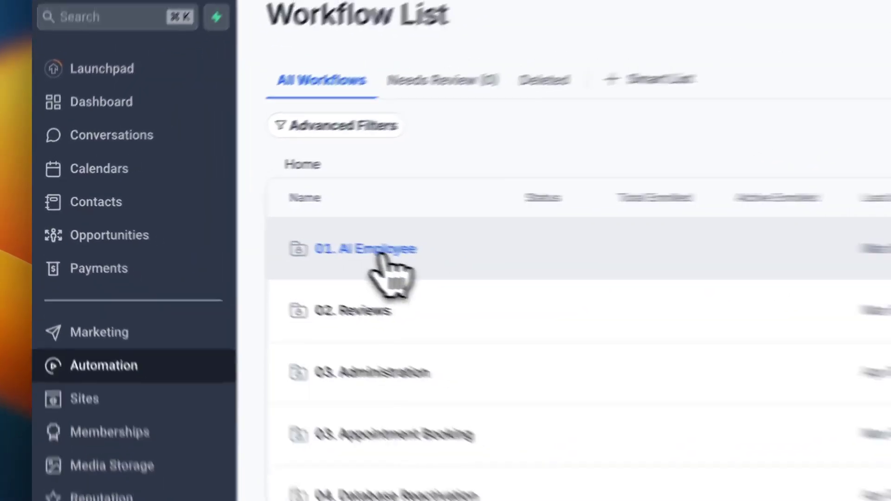
click(251, 232)
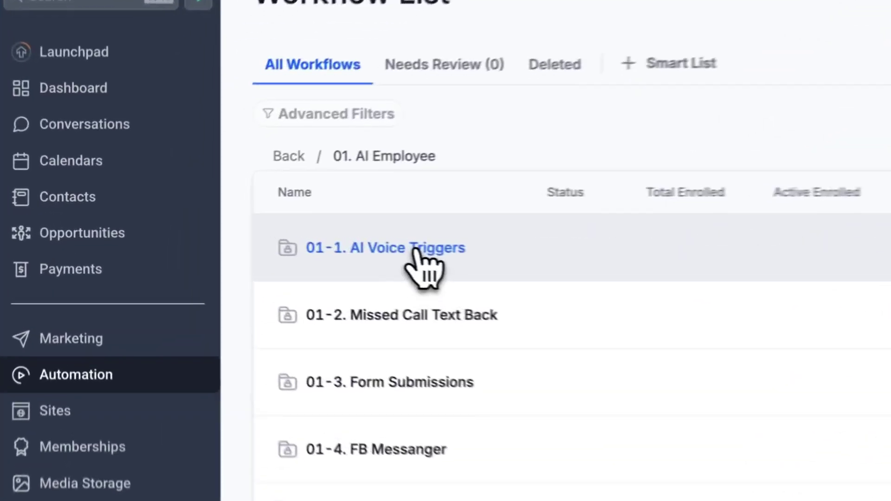
click(259, 231)
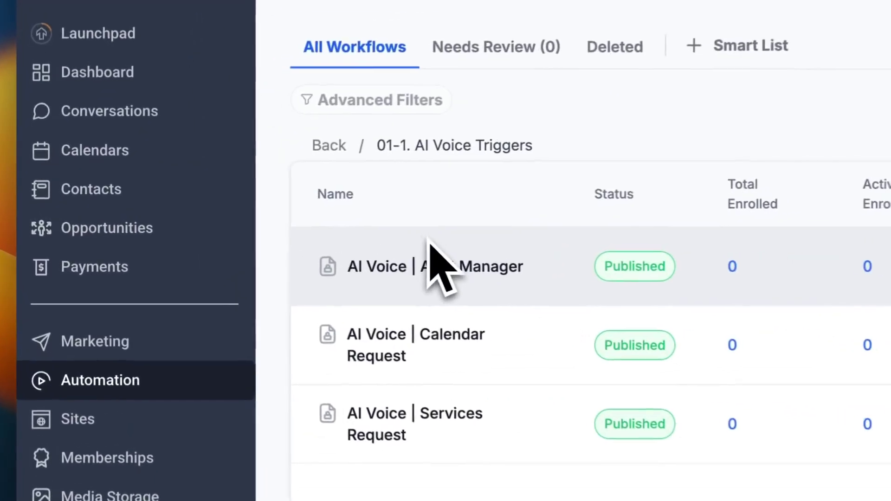
click(241, 229)
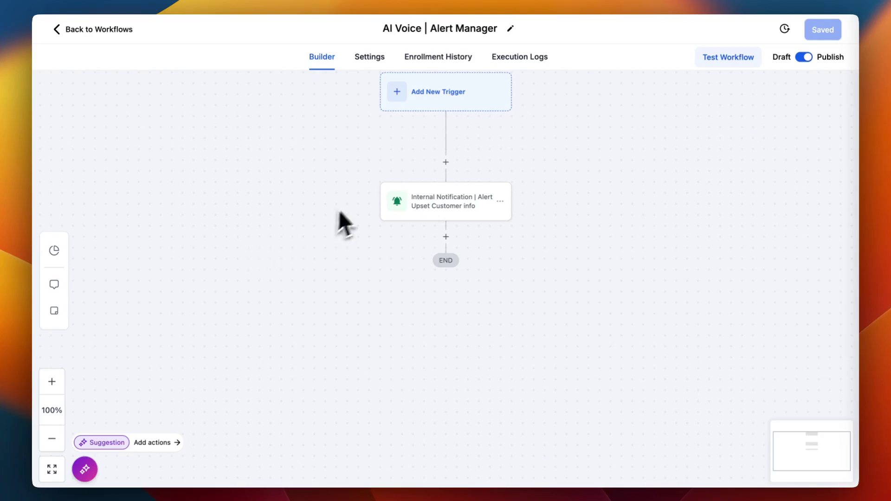
scroll(388, 163, up, 1)
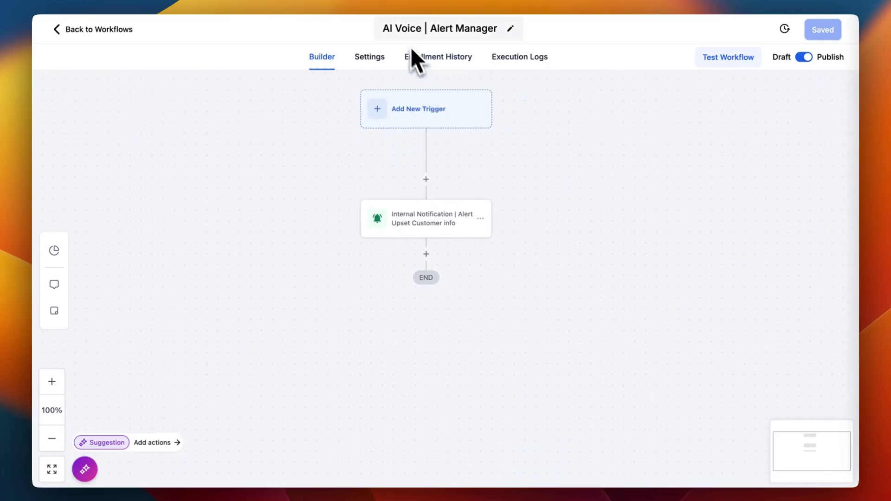
Review the Internal Notification's Custom Number recipient, phone number and alert message.
click(460, 219)
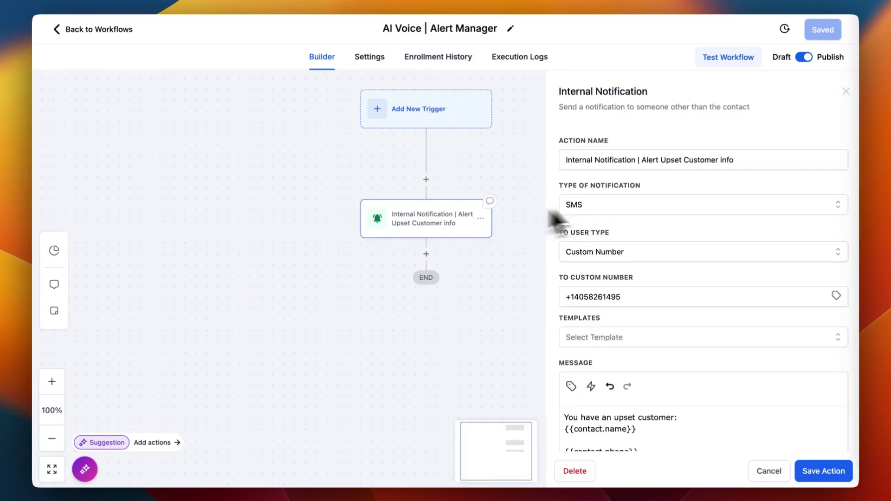
scroll(617, 214, down, 1)
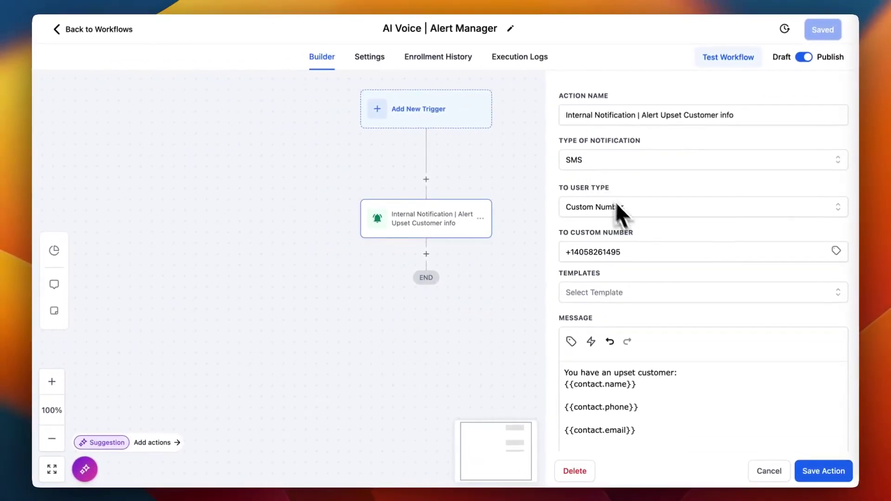
click(606, 207)
click(607, 207)
double_click(575, 253)
scroll(673, 229, down, 3)
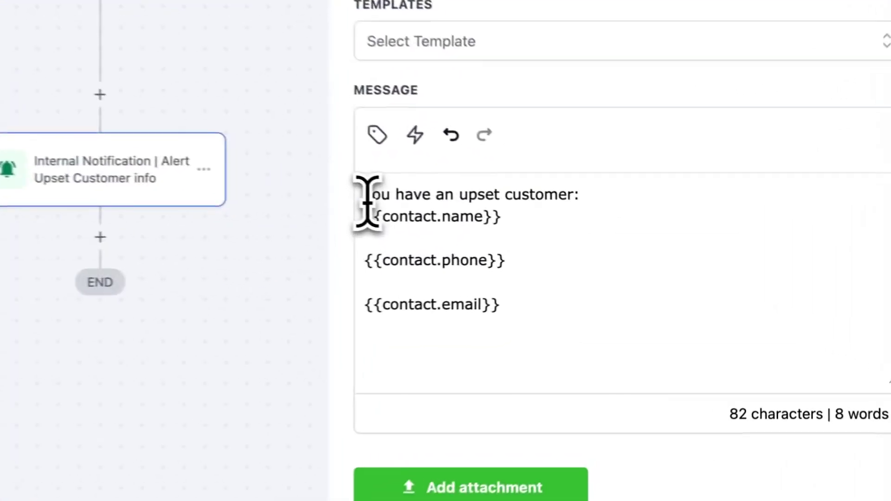
mouse_move(353, 189)
mouse_down()
mouse_move(538, 237)
mouse_move(540, 313)
mouse_up()
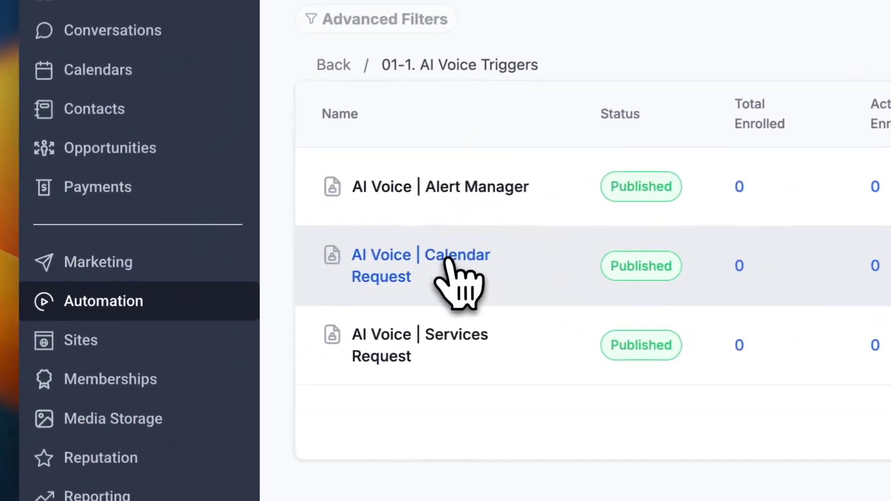
Open AI Voice | Calendar Request from the AI Voice Triggers list in the builder.
click(452, 257)
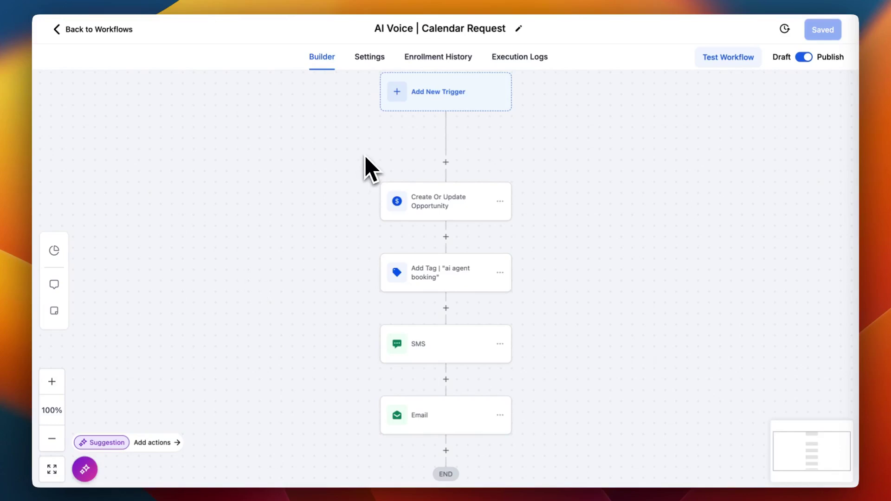
scroll(364, 155, right, 1)
mouse_move(428, 196)
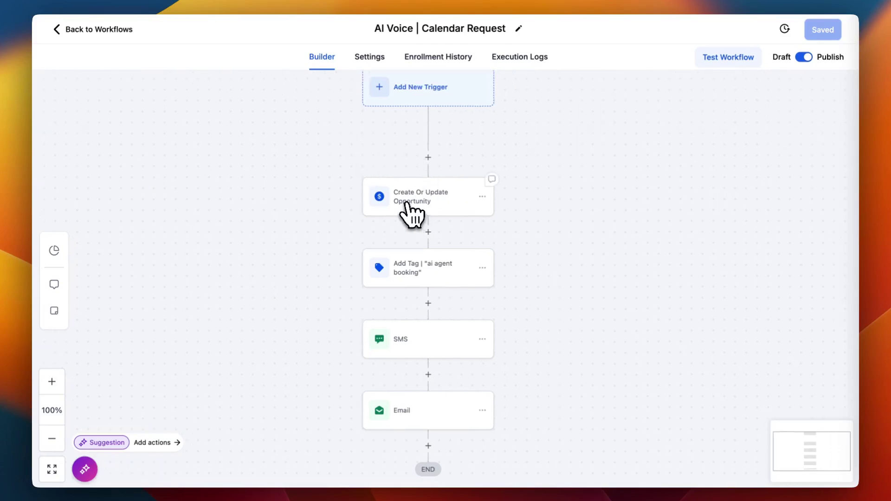
Inspect the Create Or Update Opportunity step's pipeline and stage options and lead value field.
click(412, 216)
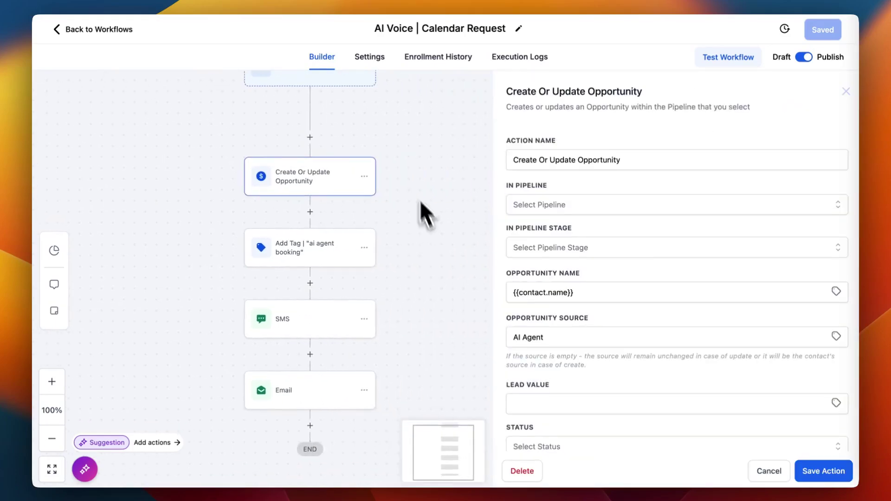
click(581, 209)
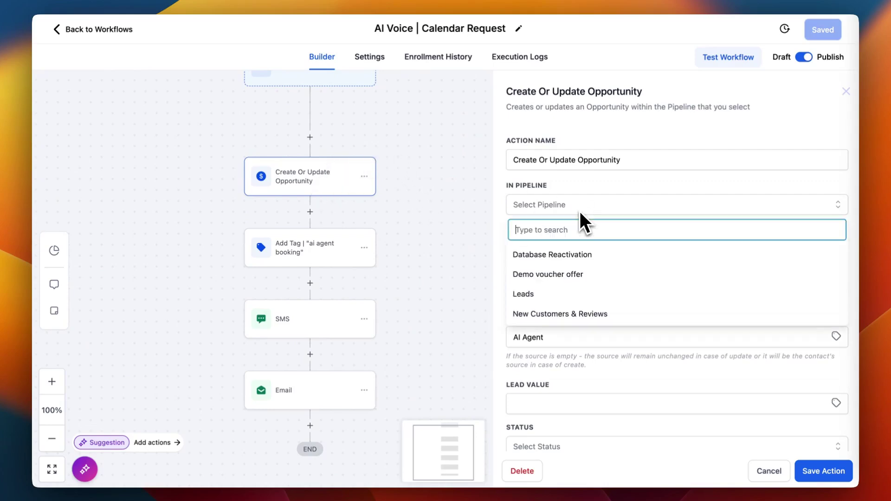
click(587, 188)
click(563, 253)
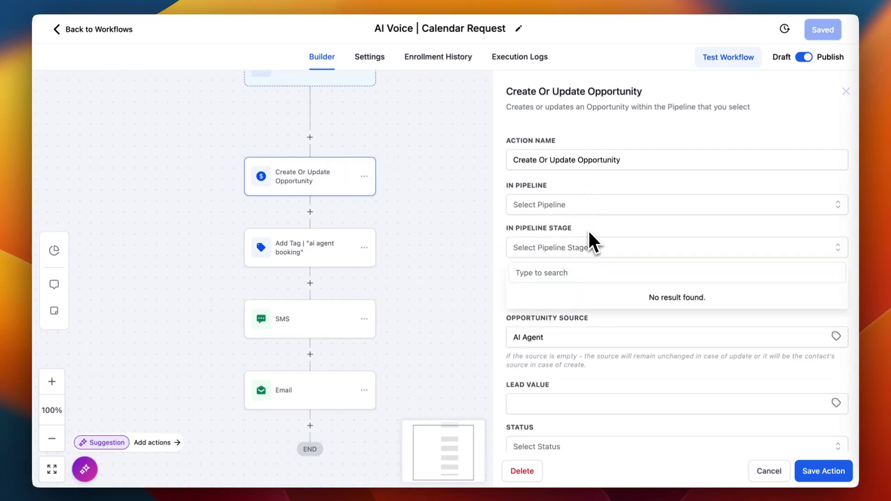
click(581, 247)
scroll(613, 286, down, 2)
click(559, 321)
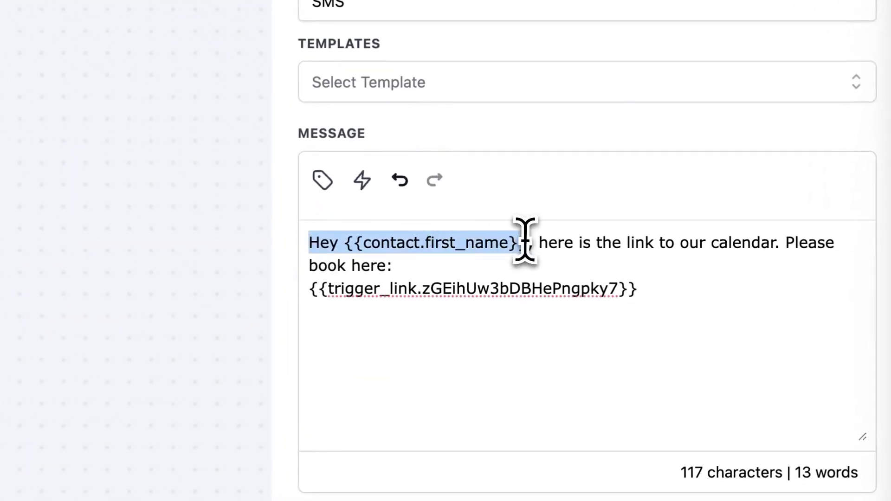
Highlight the SMS greeting, booking text and the calendar booking link line.
drag(497, 236, 569, 265)
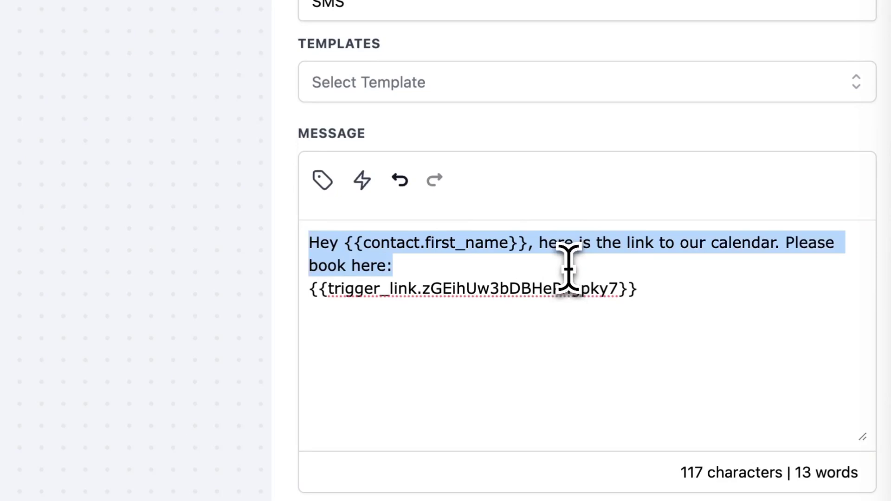
click(569, 265)
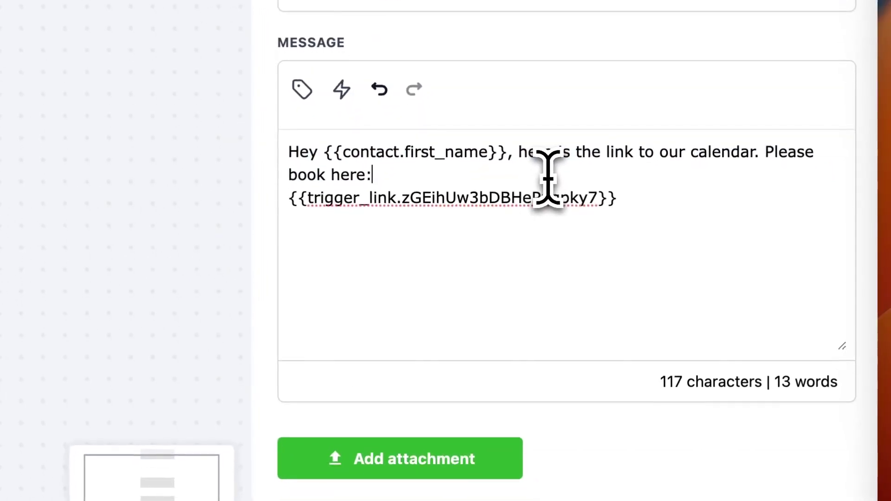
drag(618, 198, 290, 197)
key(Right)
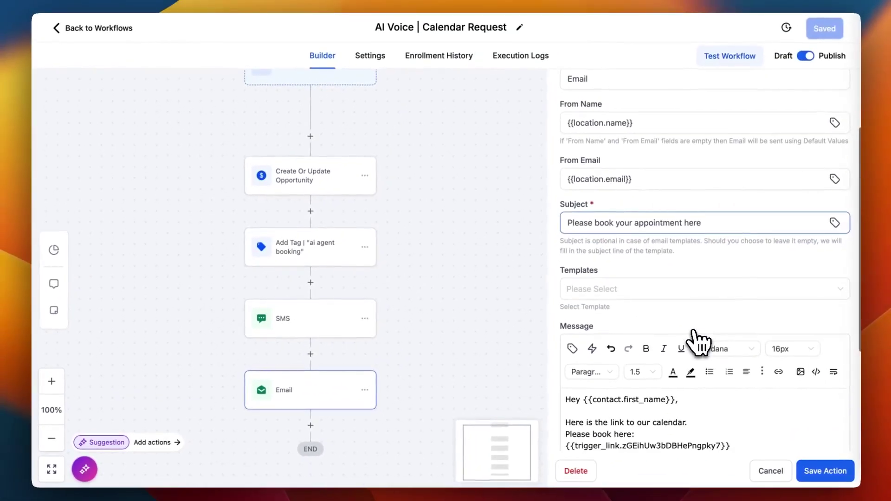
scroll(697, 341, down, 3)
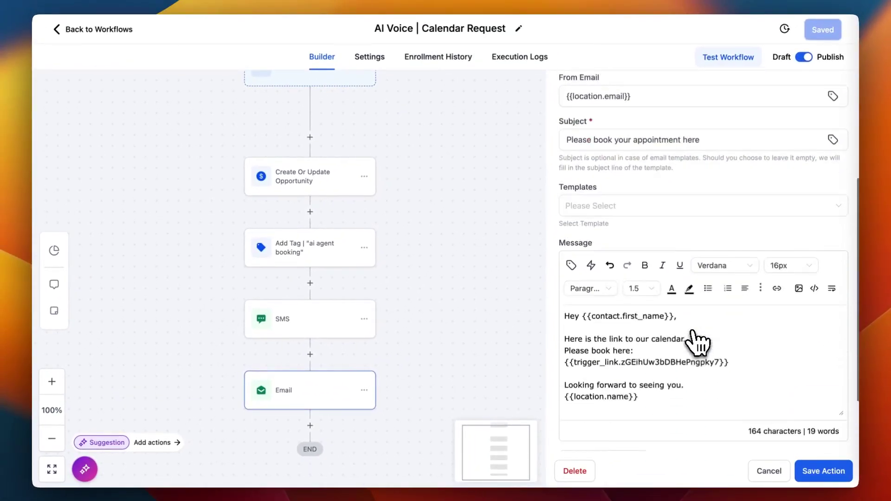
scroll(686, 279, down, 2)
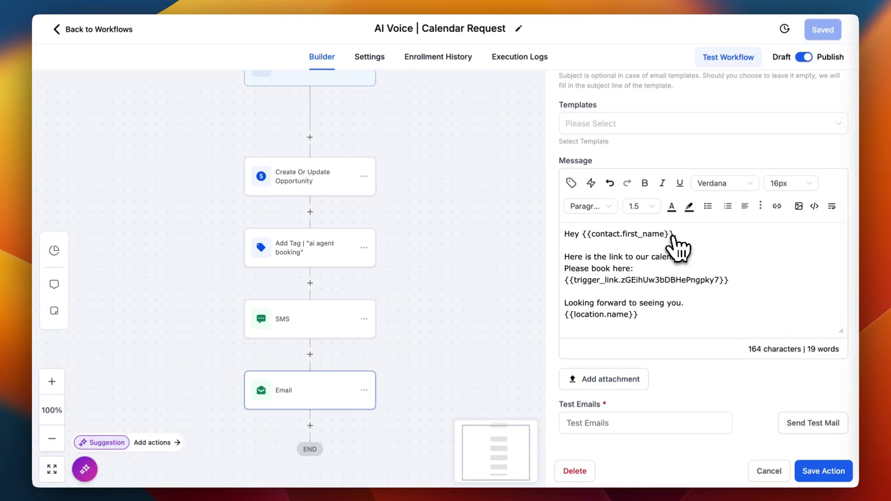
Check the Email step's calendar line, then save the Calendar Request workflow.
drag(573, 268, 654, 260)
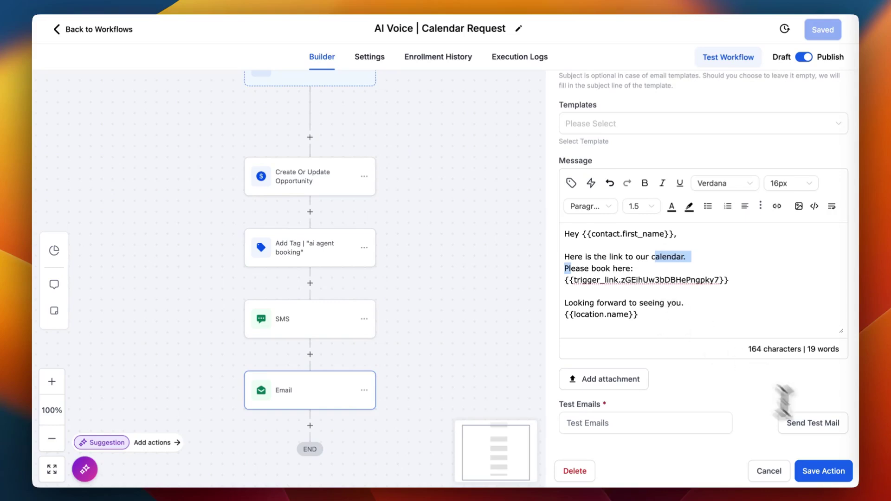
click(824, 468)
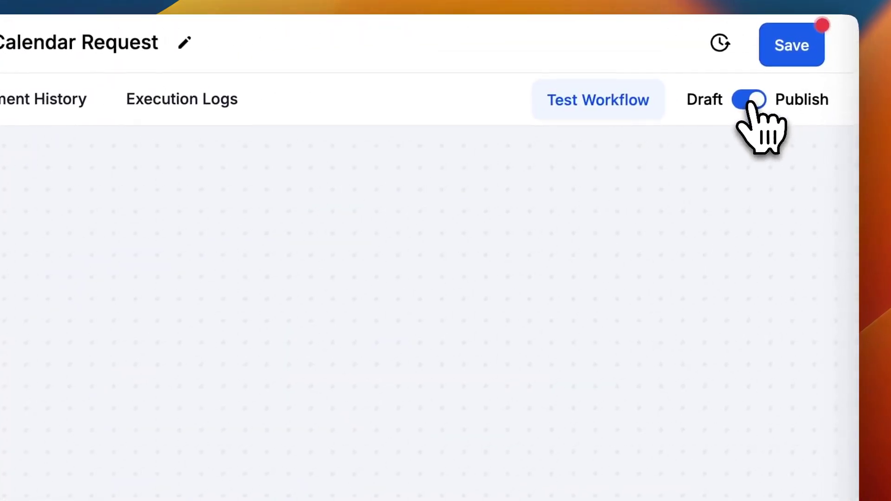
click(809, 47)
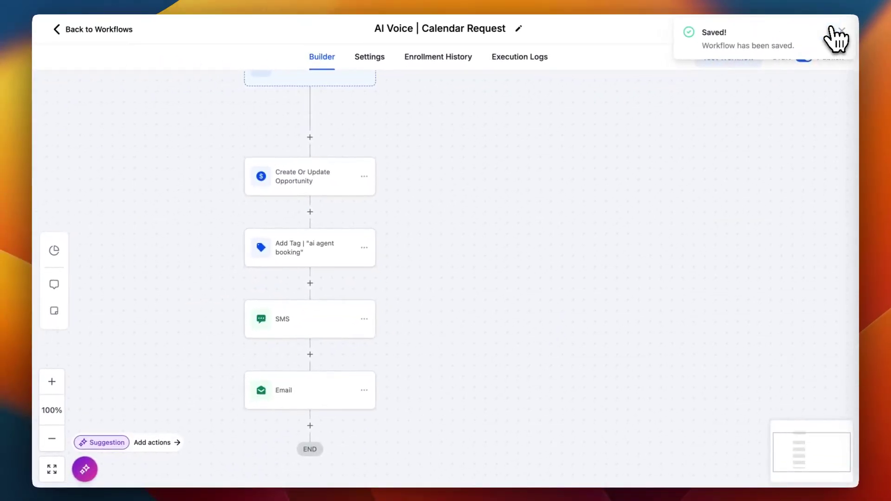
Open AI Voice | Services Request and review its opportunity and Add Tag steps.
click(94, 30)
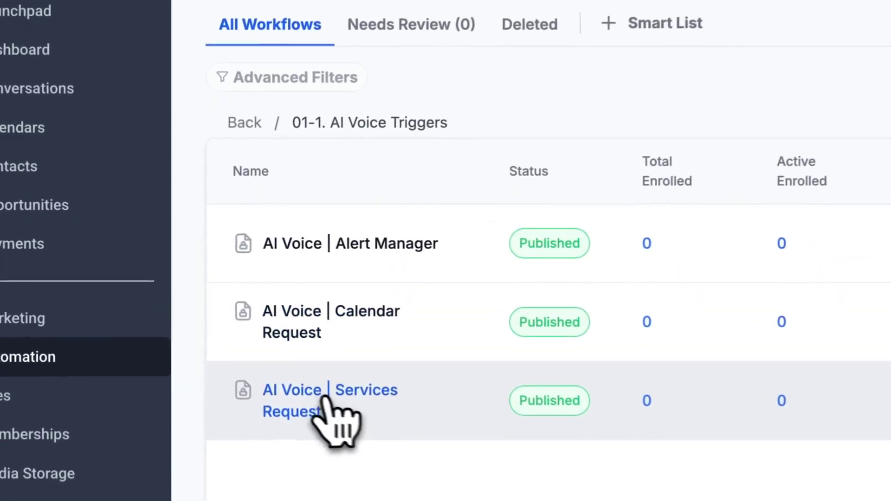
click(329, 398)
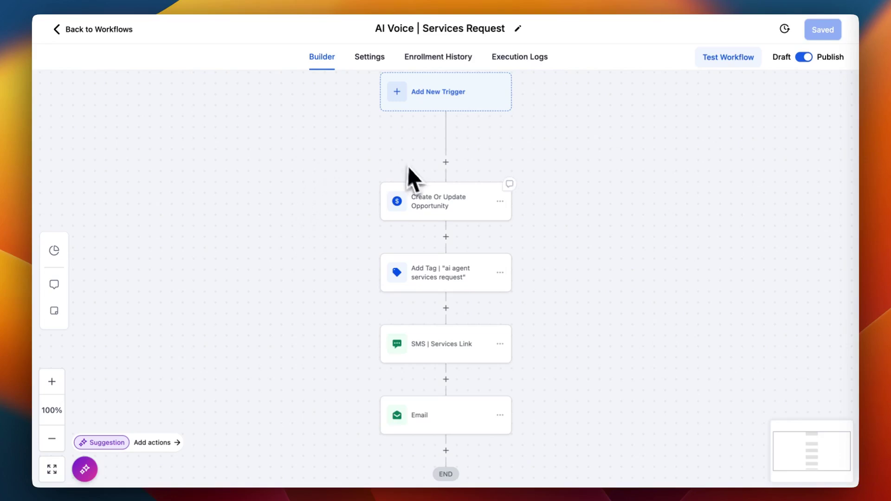
click(427, 211)
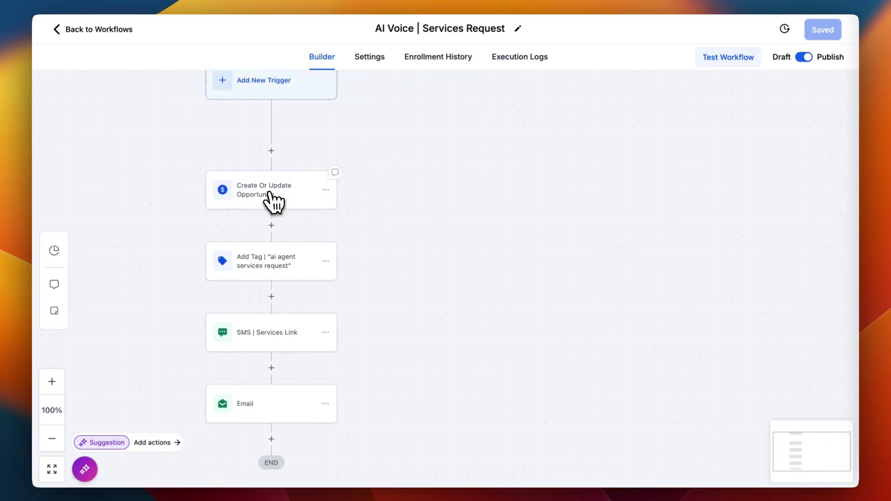
click(275, 263)
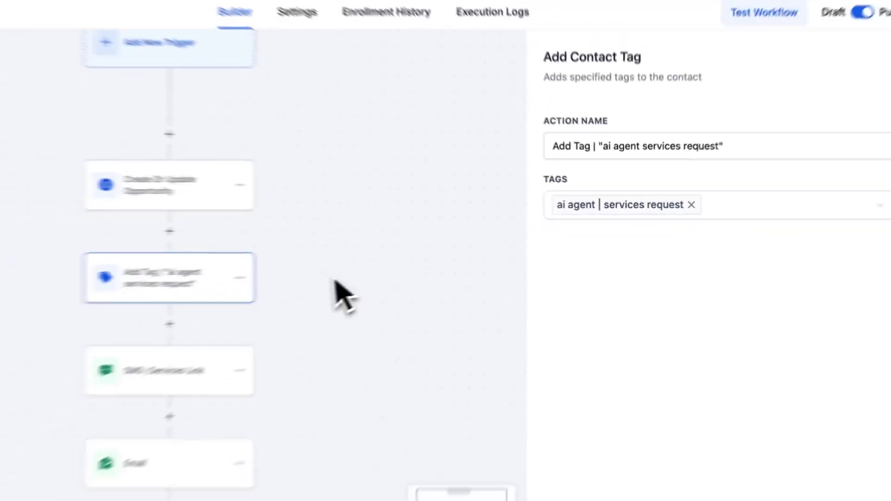
Review the SMS | Services Link message, highlighting its greeting and services link placeholder.
click(271, 333)
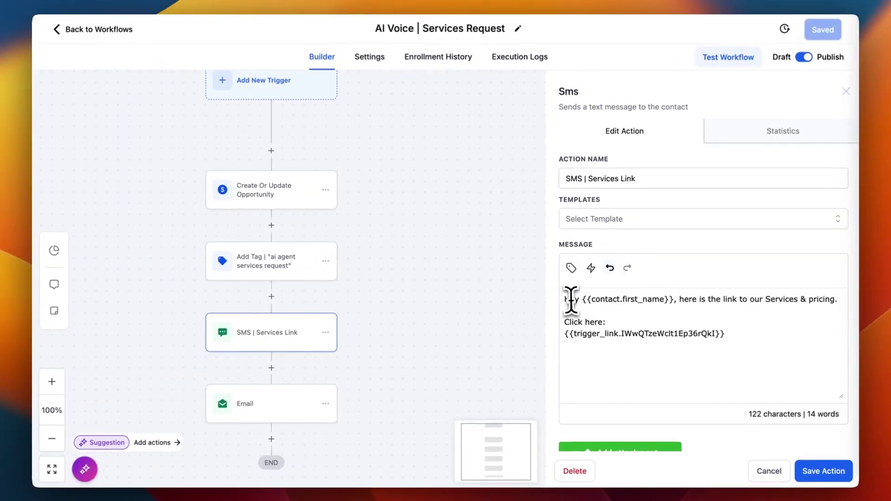
drag(568, 300, 671, 308)
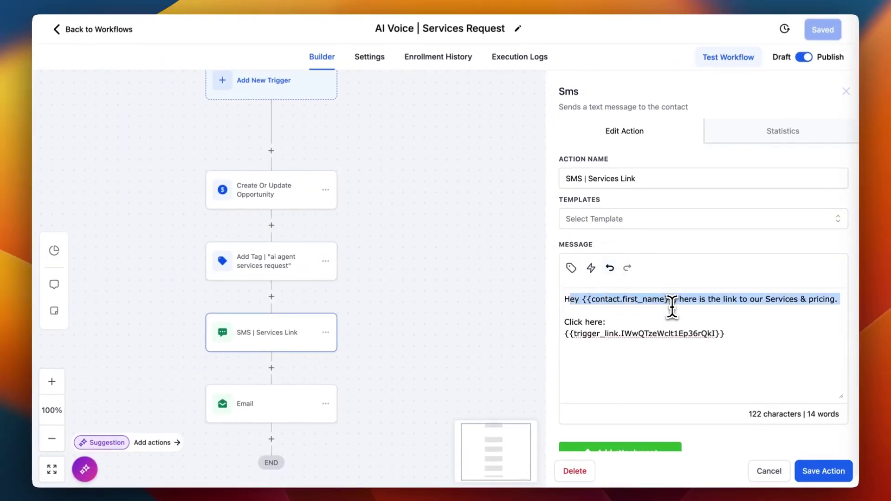
click(655, 317)
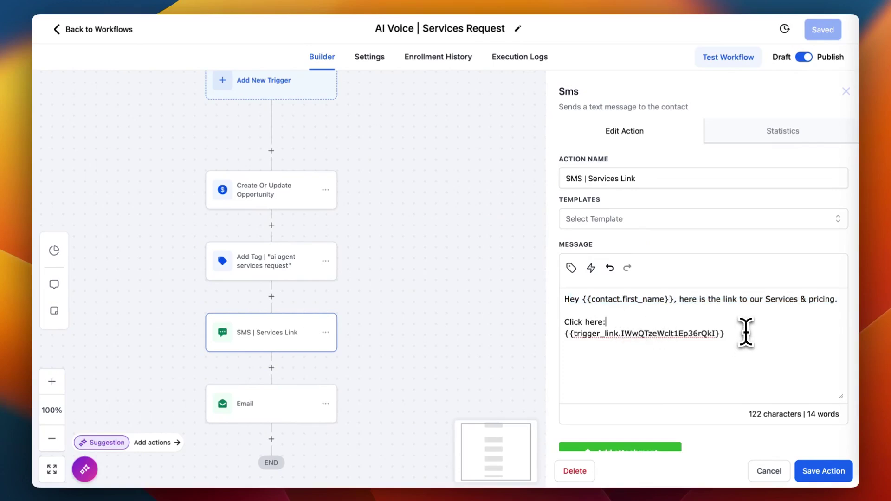
drag(745, 333, 565, 335)
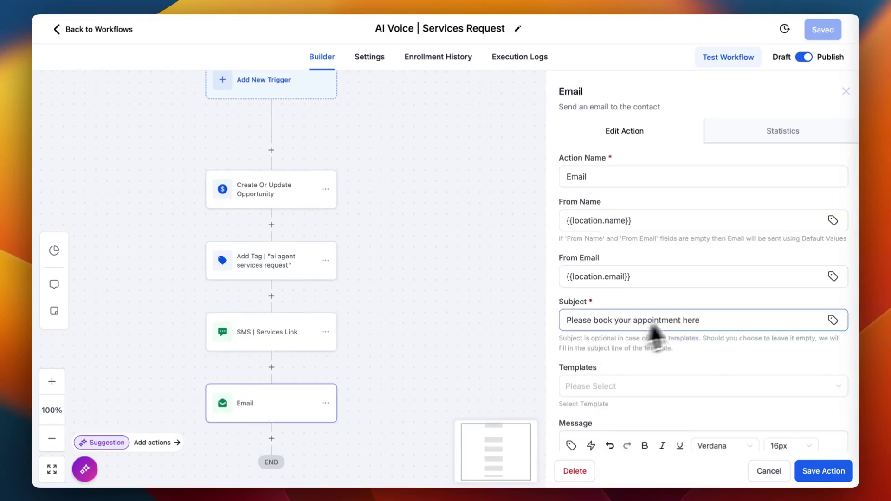
scroll(694, 313, down, 5)
scroll(694, 314, down, 1)
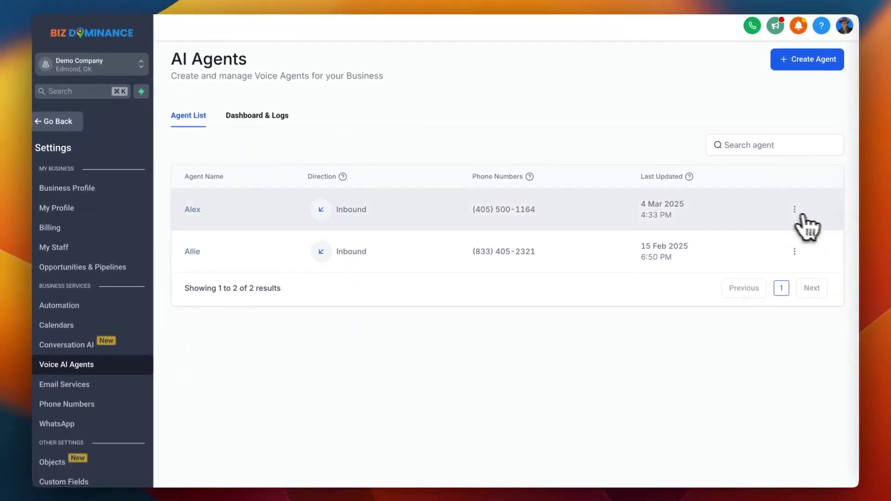
Open agent Alex and check its business name Acme Heat Air & Plumbing and agent name.
click(752, 221)
click(451, 226)
drag(507, 225, 409, 224)
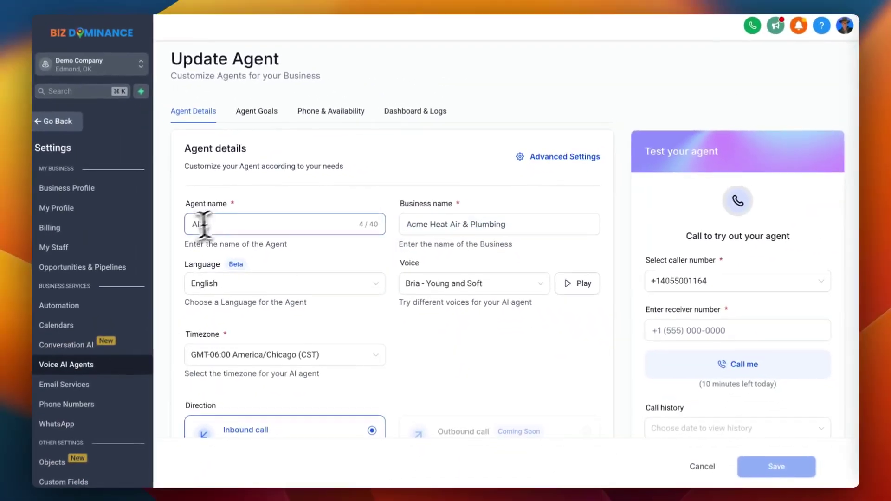
click(228, 223)
drag(230, 223, 188, 224)
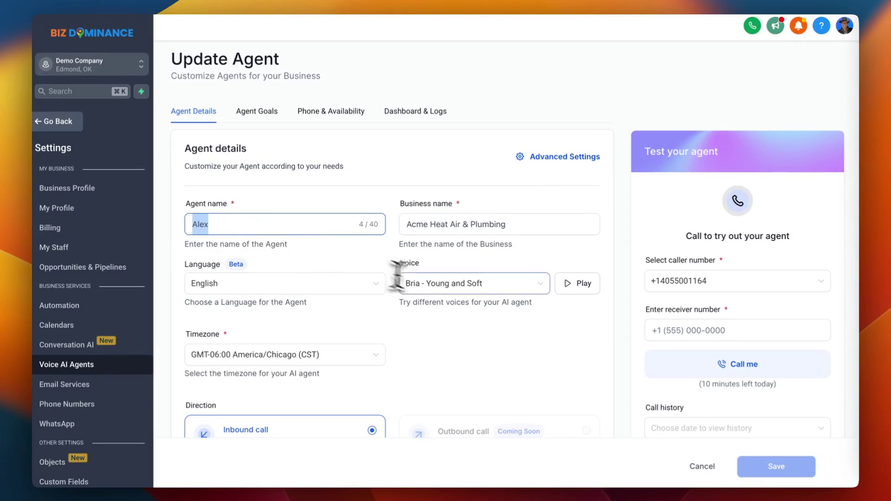
scroll(452, 348, down, 3)
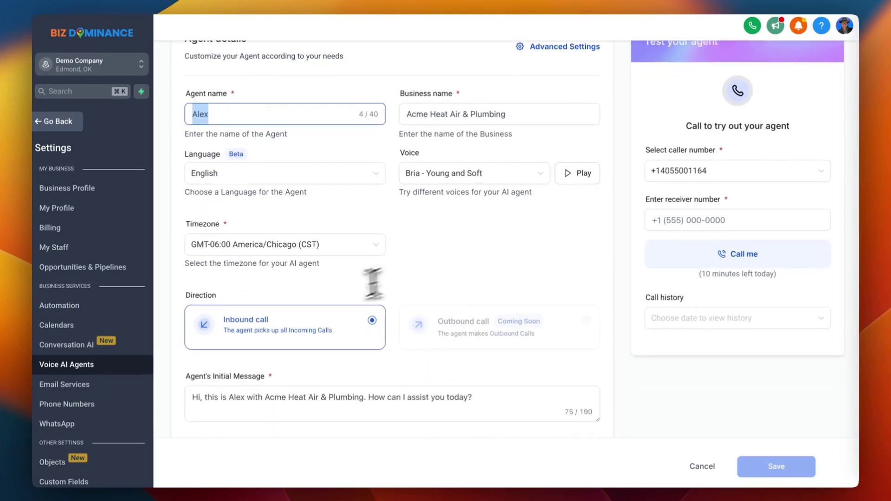
drag(407, 402, 310, 399)
scroll(398, 269, up, 3)
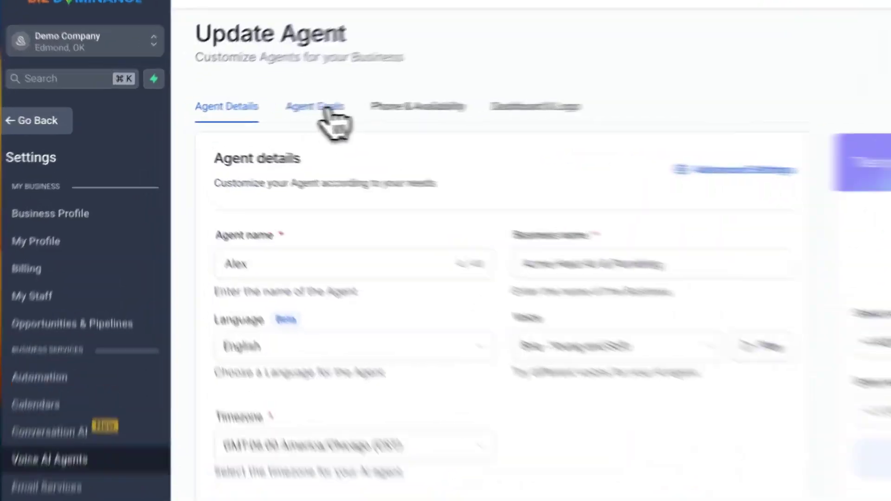
Switch Alex's settings to the Agent Goals view showing its prompt.
click(257, 111)
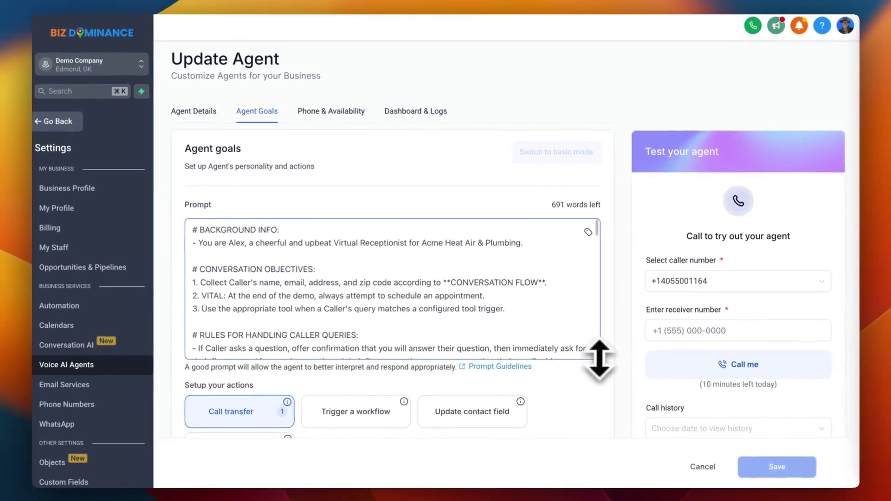
drag(602, 360, 537, 418)
scroll(487, 314, down, 3)
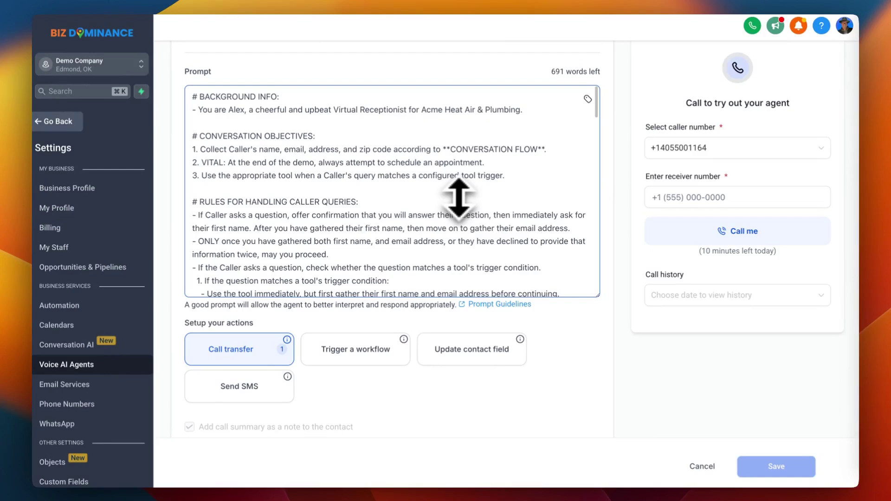
scroll(458, 199, down, 1)
scroll(459, 199, down, 3)
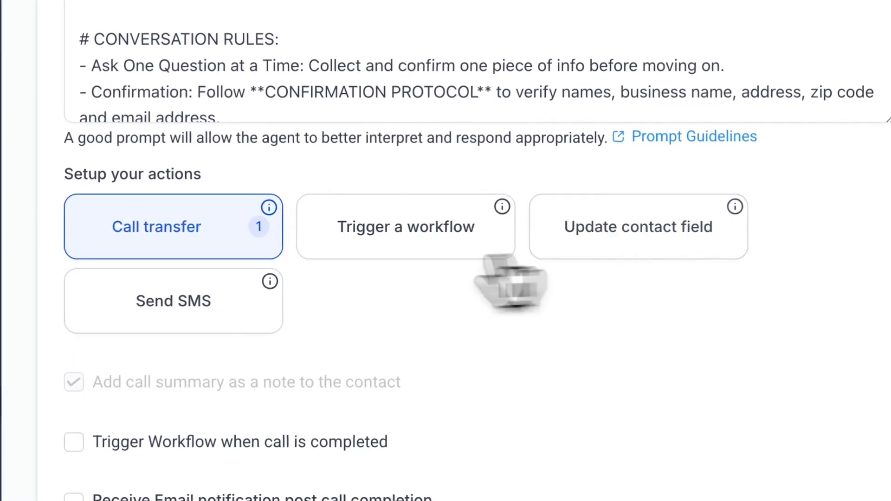
Rename Alex's call transfer action to 'Emergency Response'.
click(268, 282)
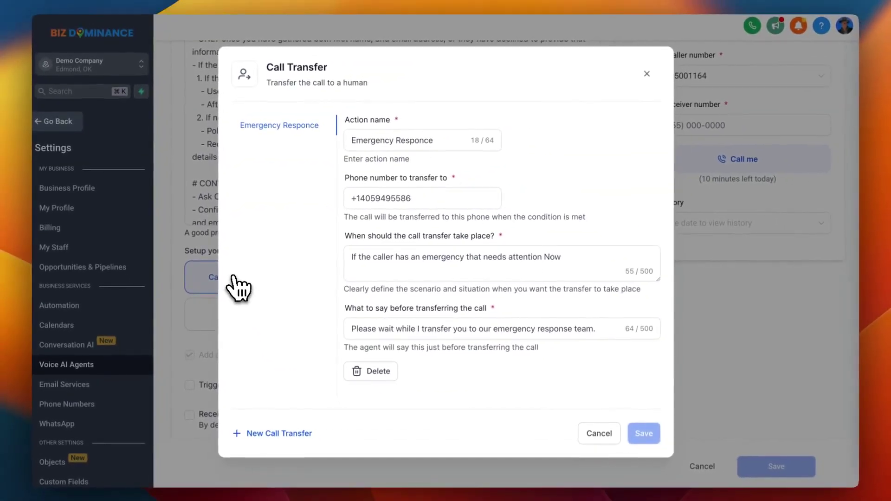
click(368, 147)
drag(351, 143, 432, 143)
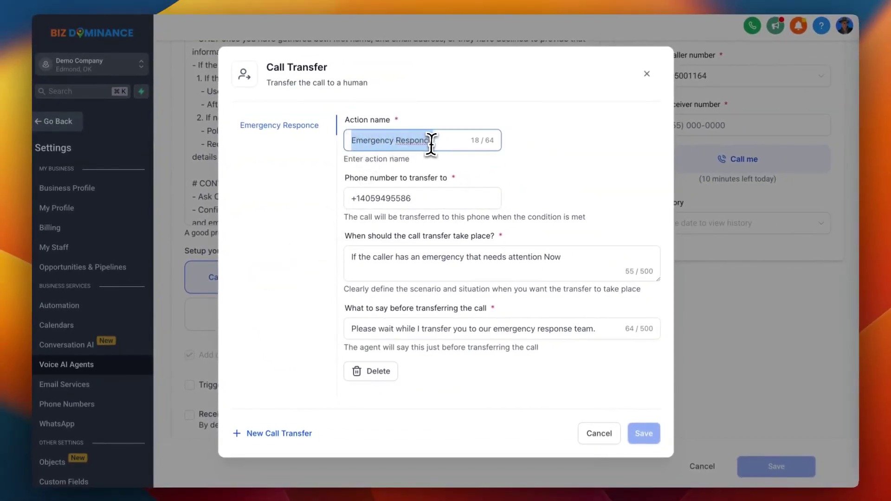
text(Emergency Response)
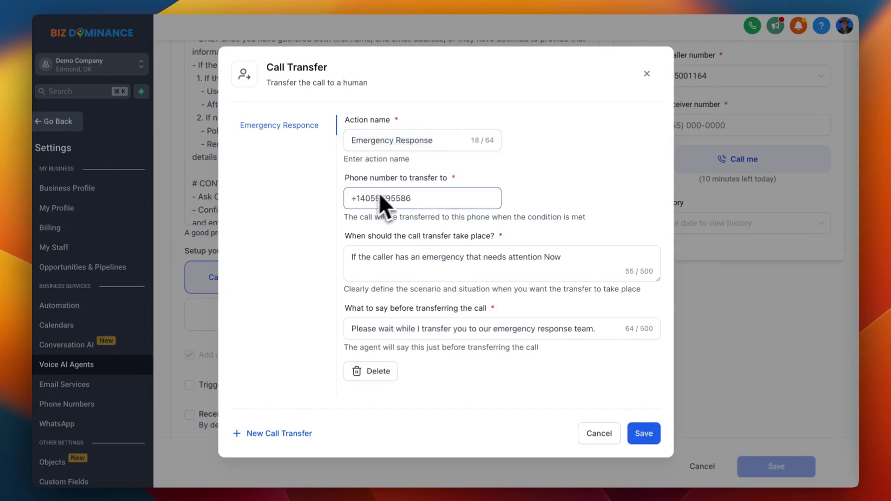
Review the transfer phone number, condition and pre-transfer message, then save the transfer.
click(399, 218)
drag(268, 222, 535, 221)
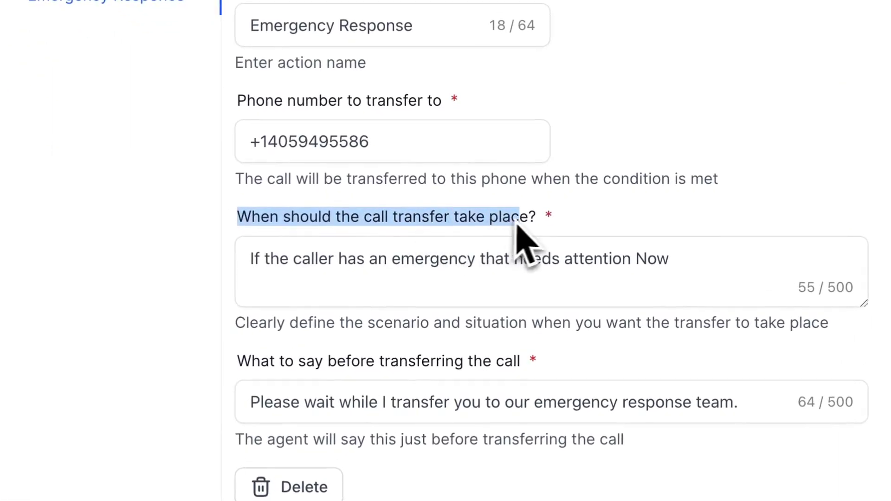
click(462, 240)
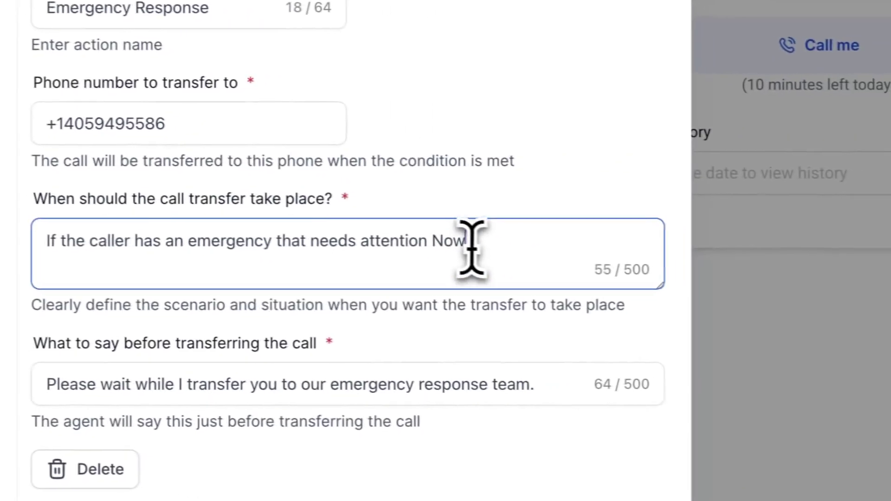
drag(556, 255, 315, 255)
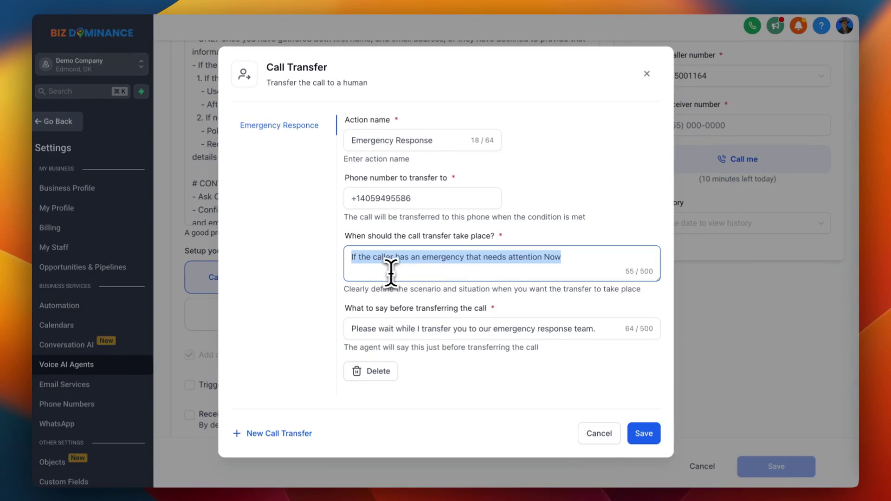
click(404, 273)
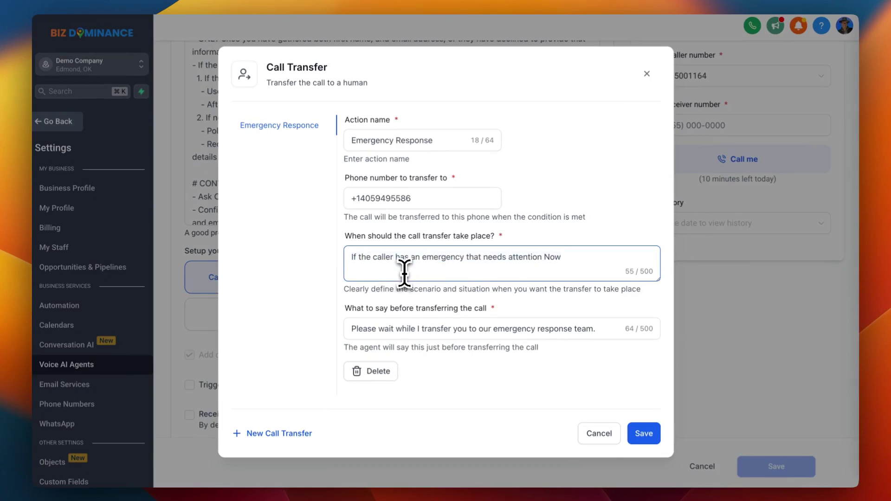
drag(352, 329, 593, 333)
click(599, 433)
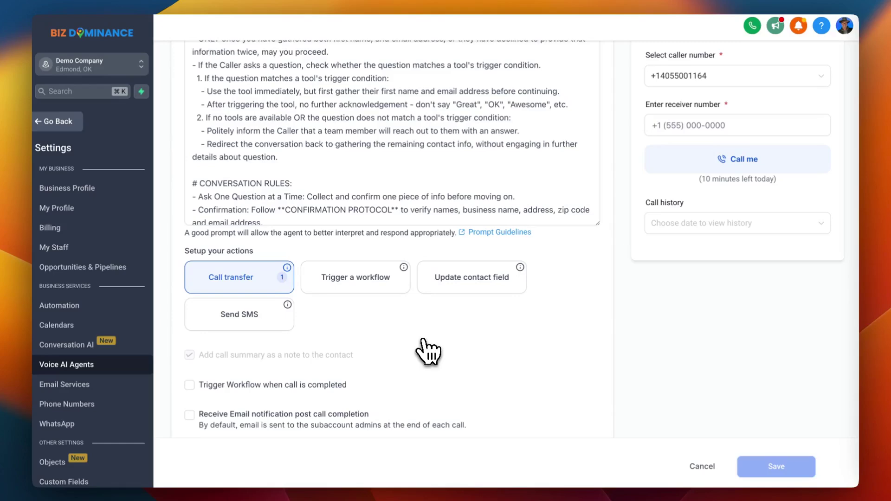
Add a workflow trigger for AI Voice | Alert Manager with its upset-caller condition and message, and save.
click(390, 286)
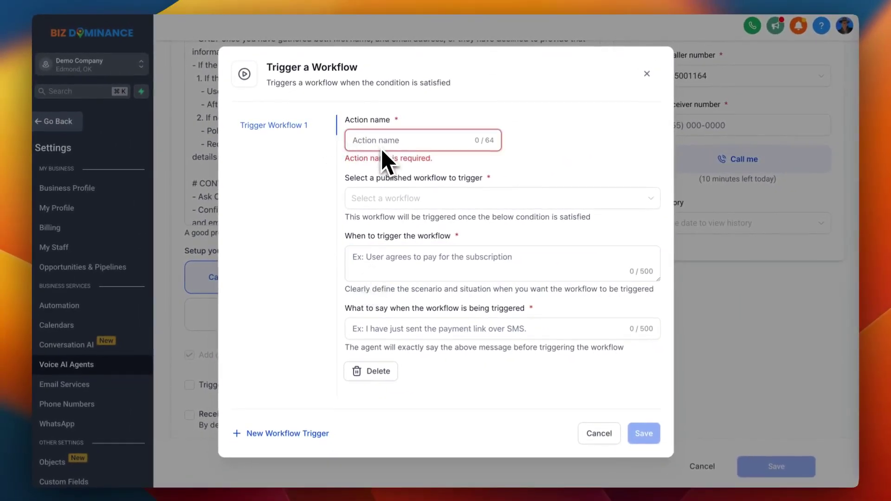
text(Aler)
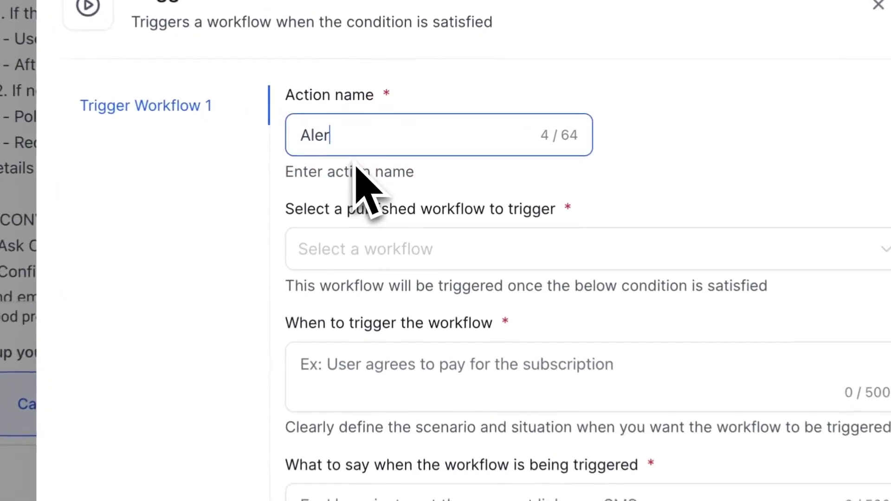
text(t Manager)
click(380, 254)
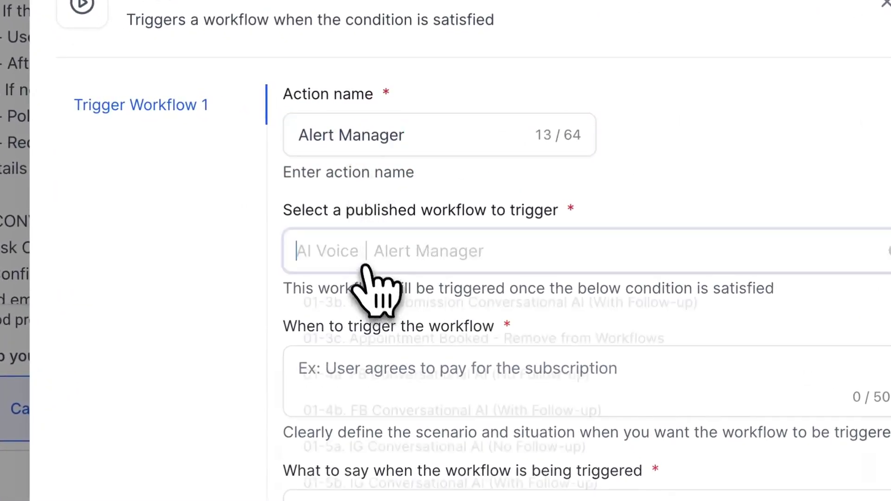
text(aler)
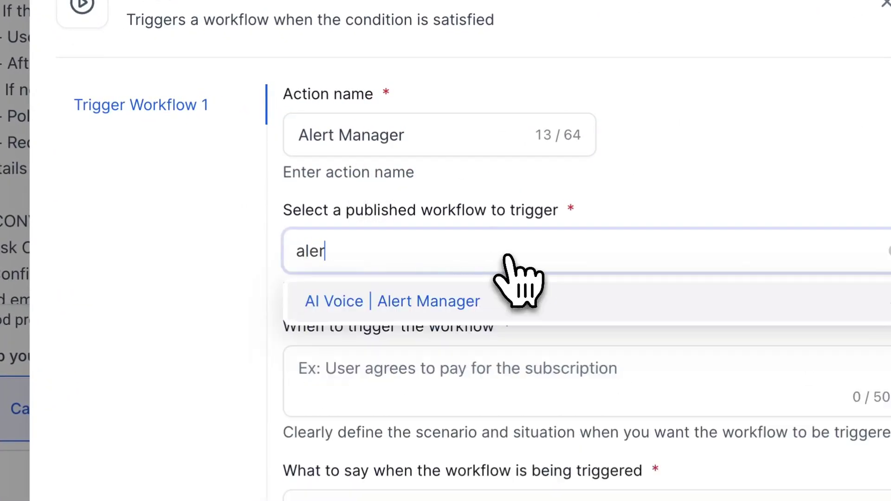
click(497, 301)
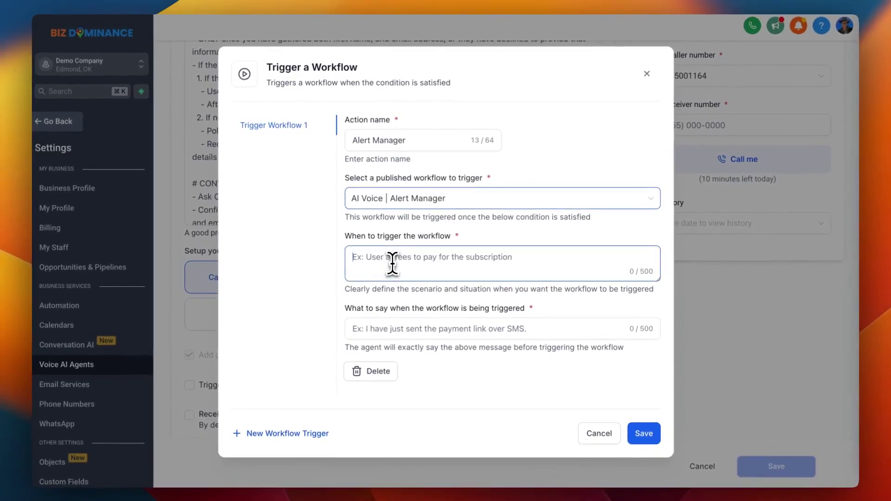
click(391, 262)
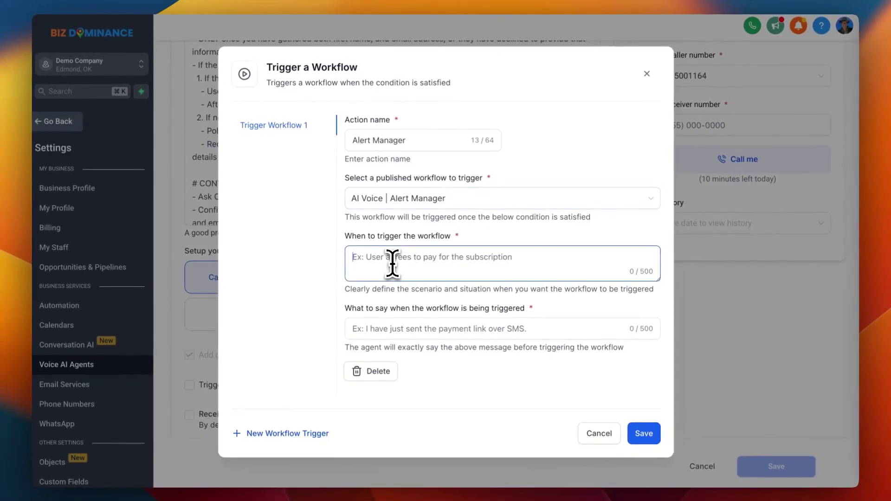
text(When a caller is upset, angry, unhappy, and wants to speak with a manager)
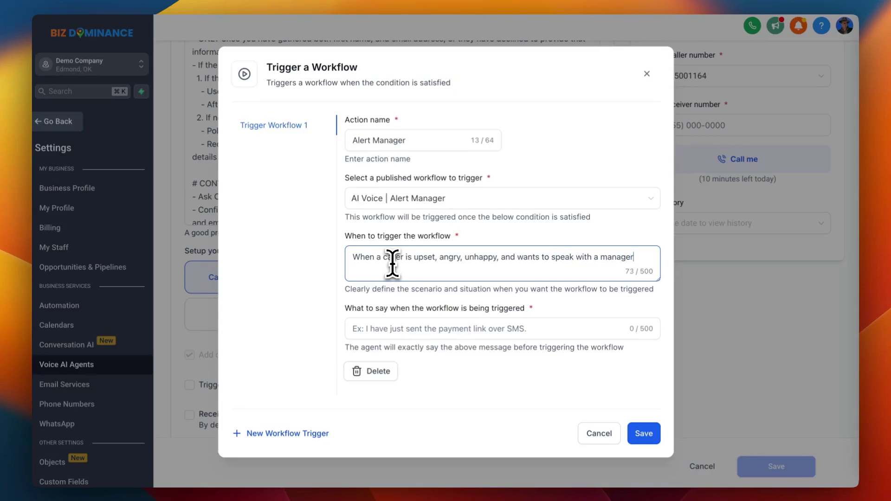
text( or owner.)
click(374, 329)
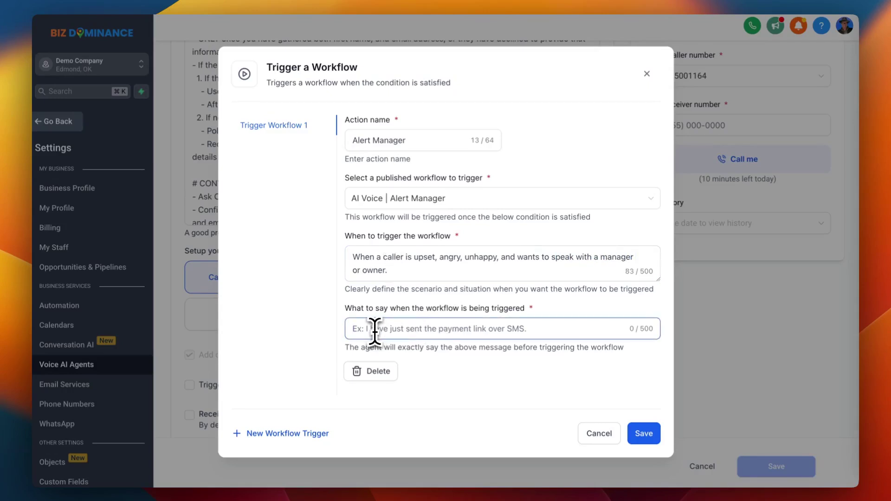
text(Please hold on and I will transfer you to the manager.)
click(645, 439)
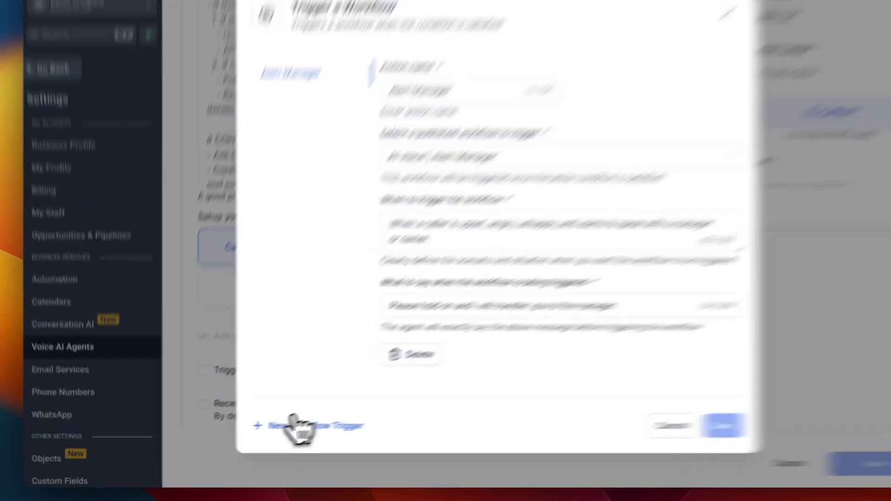
Add a second workflow trigger for AI Voice | Calendar Request with its booking message.
click(285, 434)
click(372, 138)
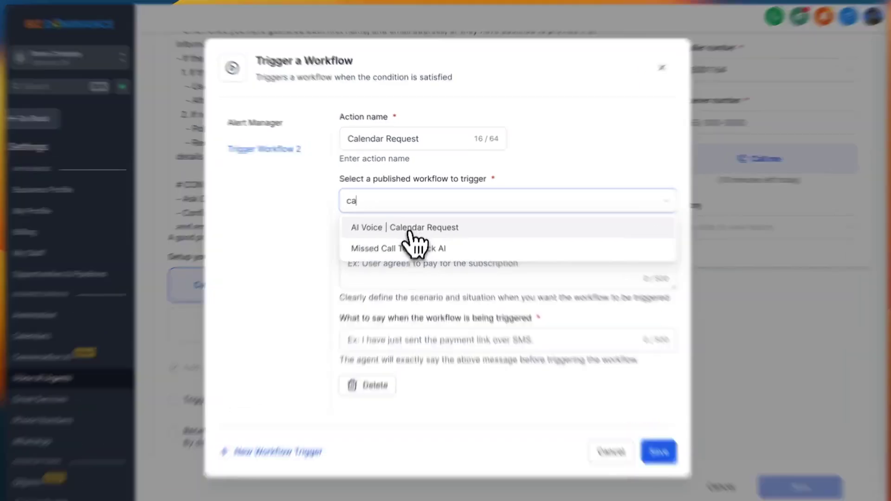
click(407, 224)
click(373, 255)
text(When Caller wants to)
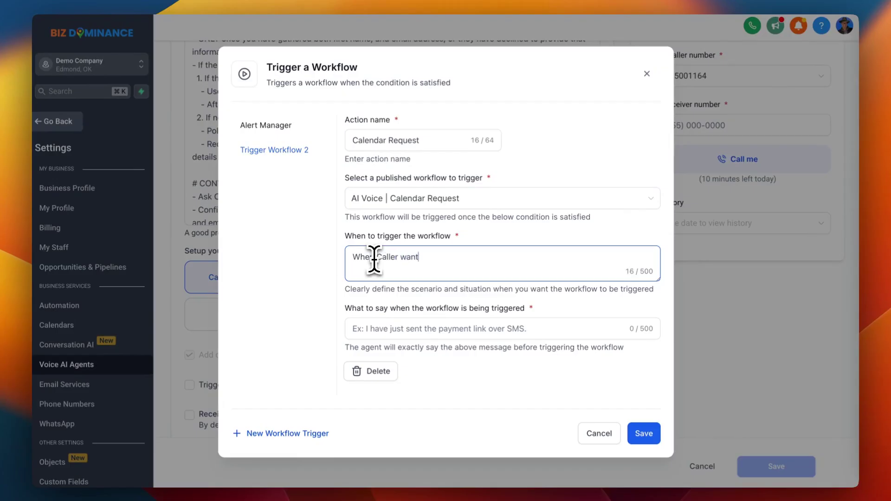
text(book an appointment.)
click(346, 331)
text(I'm te)
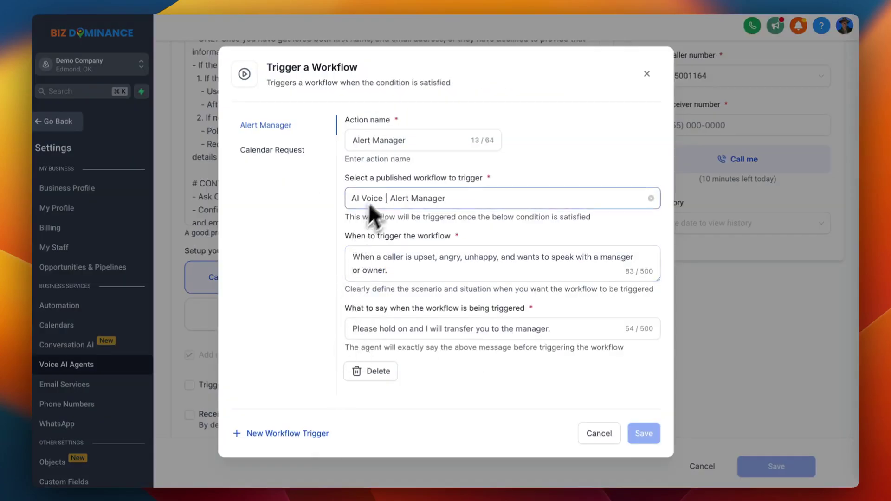
Add a third workflow trigger for AI Voice | Services Request with its condition and services message.
click(387, 143)
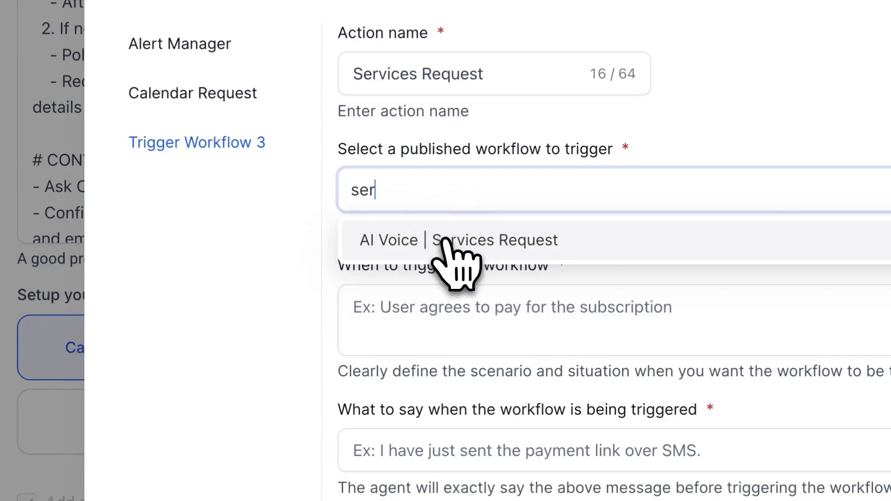
click(452, 243)
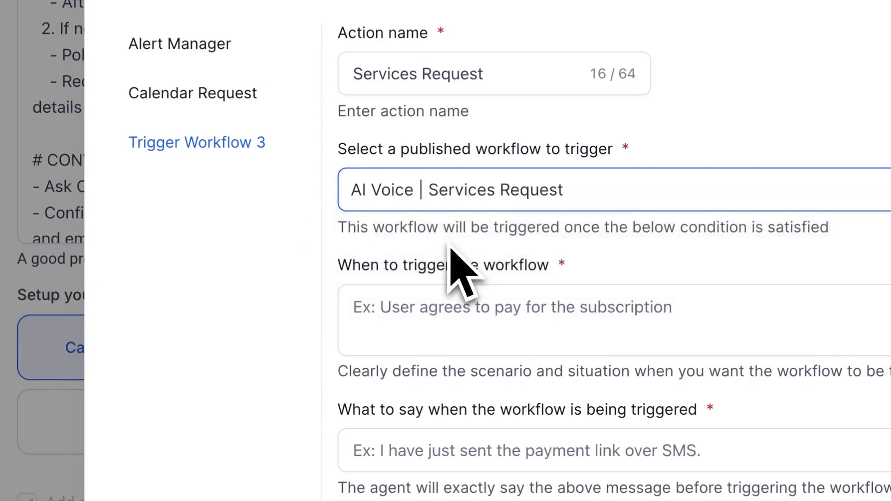
click(418, 308)
text(When)
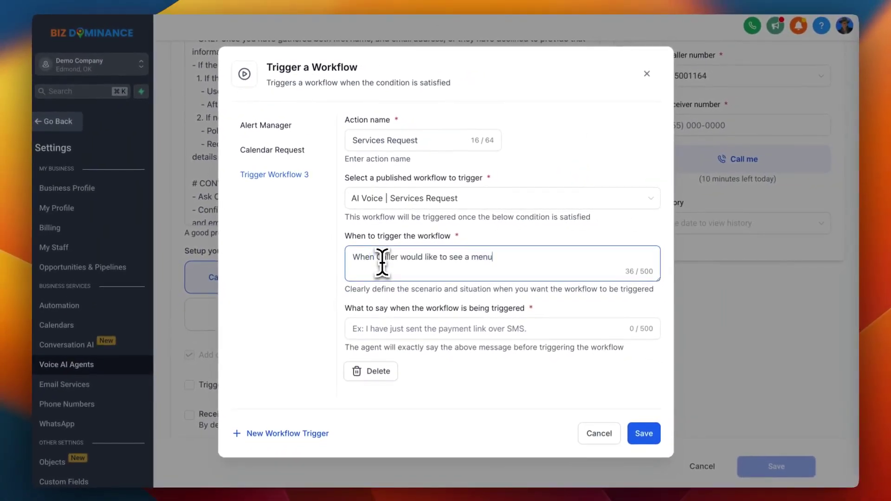
text( Caller would like to see a menu of services provided by the business.)
click(379, 329)
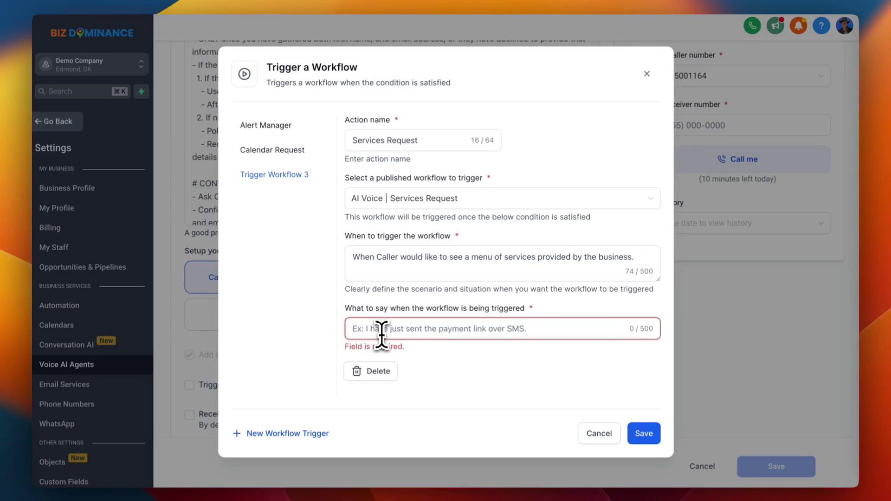
text(I'm t)
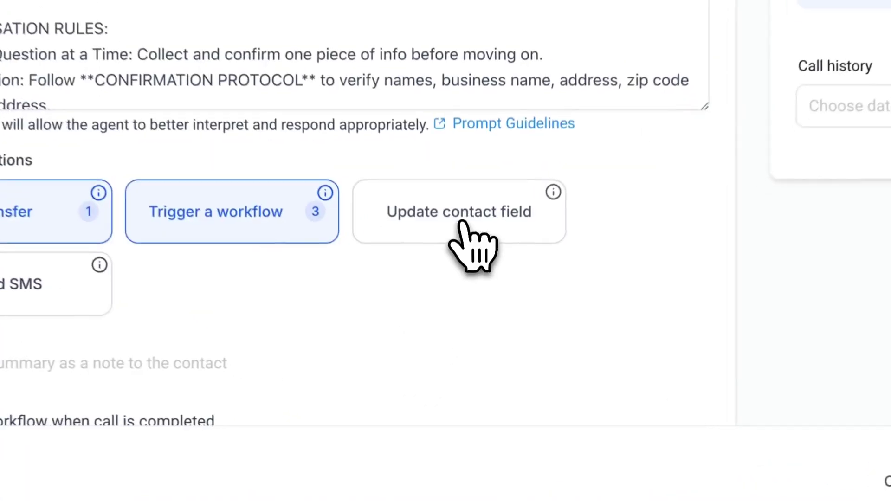
Create a First Name contact-field update with a description and example names.
click(473, 332)
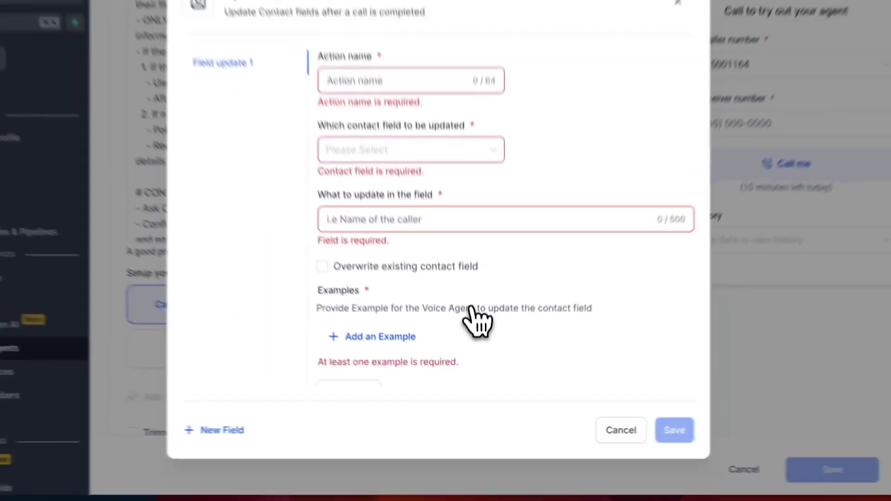
click(372, 141)
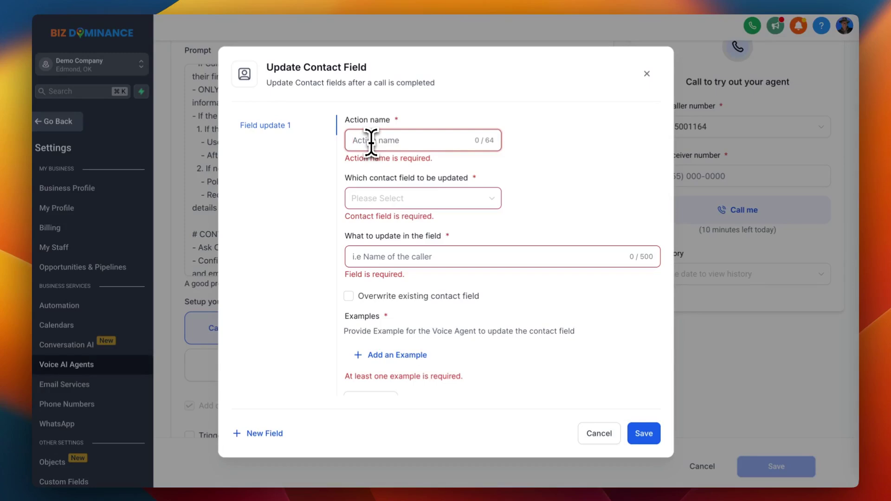
text(First )
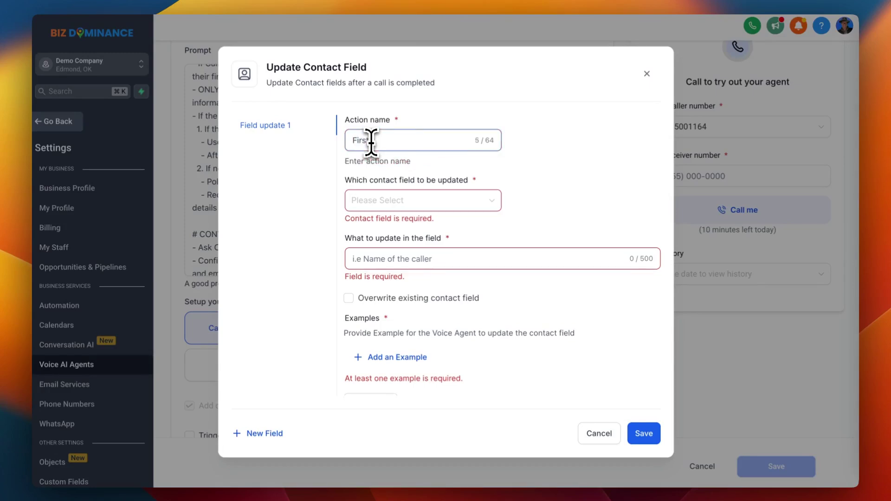
text(Name)
click(378, 200)
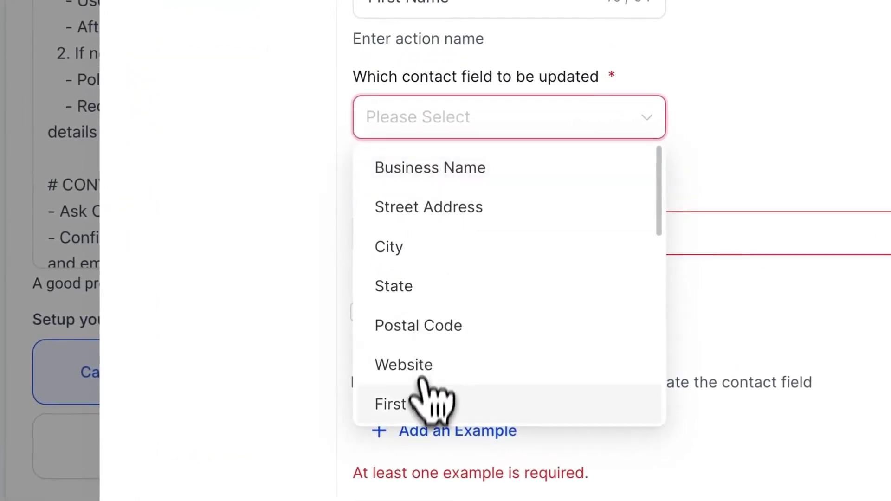
click(413, 402)
click(381, 261)
text(First name of Caller)
click(393, 361)
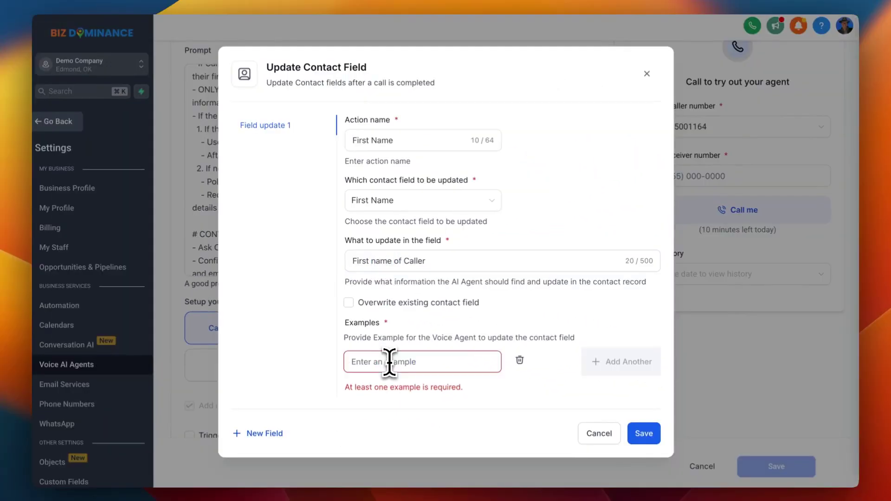
text(John)
key(Return)
text(Steve)
key(Return)
text(JillSamantha)
key(Return)
Add a Last Name contact-field update with a description and an example last name.
click(269, 433)
click(385, 105)
click(458, 172)
click(401, 319)
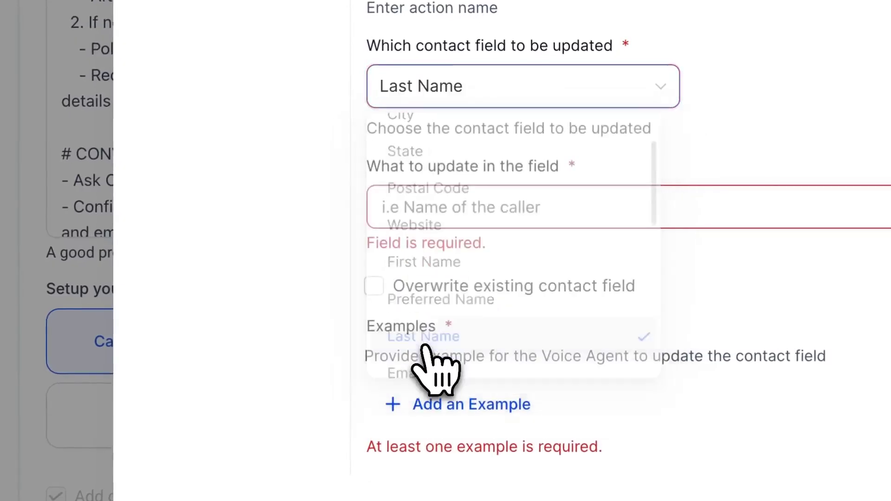
click(408, 254)
text(Last Name of Caller)
click(414, 366)
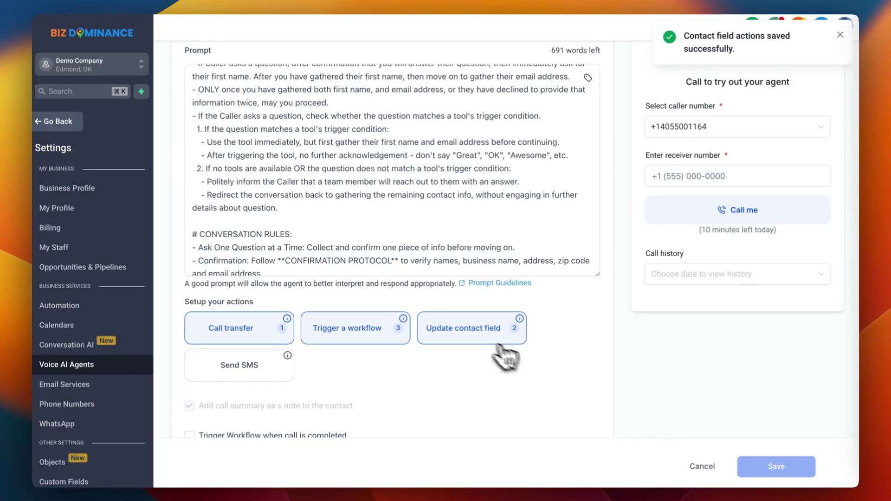
Add an Email contact-field update with an example email and save all three updates.
click(500, 348)
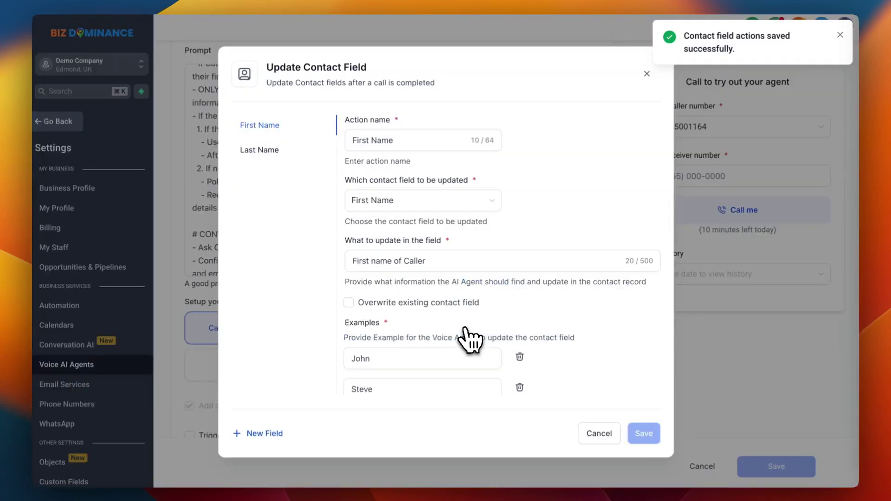
click(265, 433)
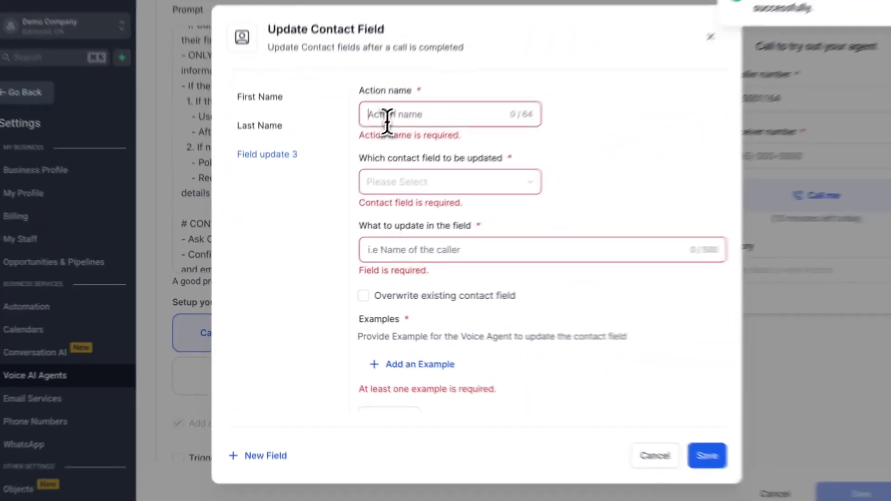
click(370, 140)
text(Email of Caller)
click(369, 337)
text(john123)
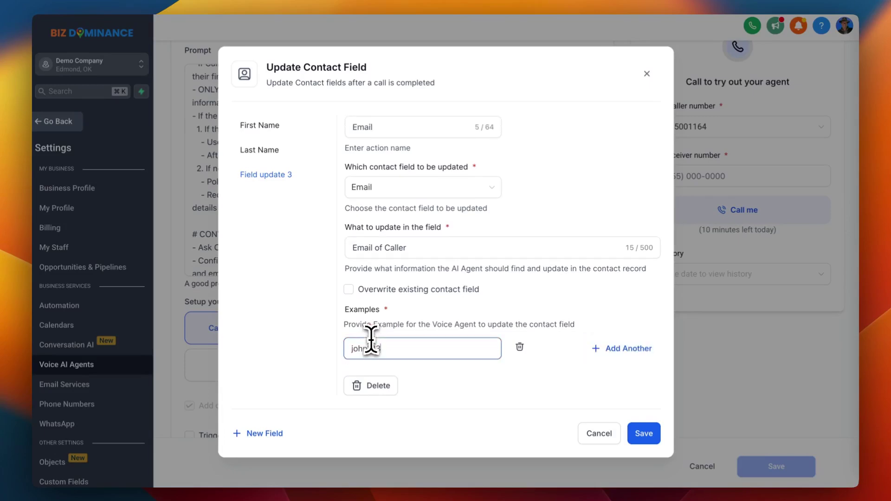
click(643, 435)
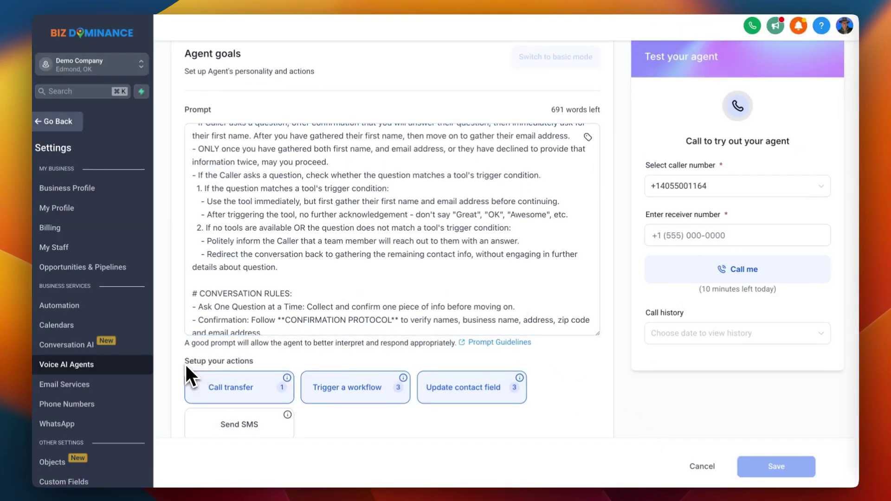
Review the saved First Name, Last Name and Email updates, then close them.
drag(183, 361, 259, 367)
click(241, 395)
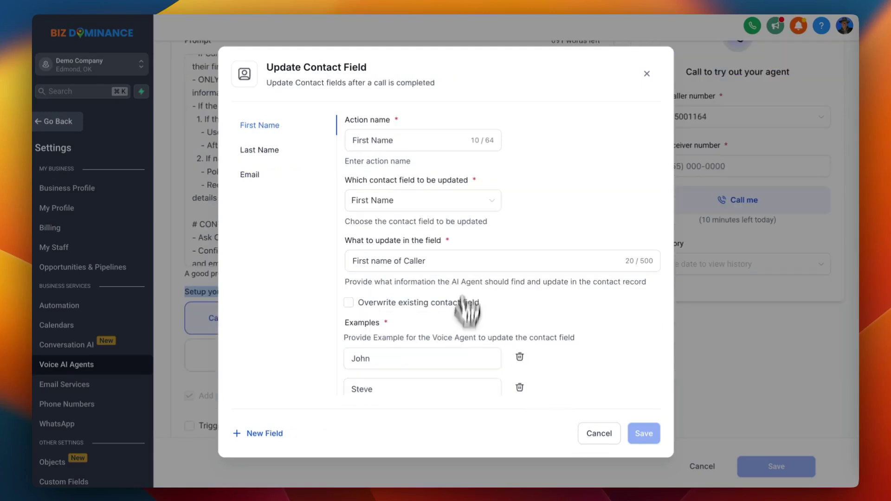
scroll(477, 268, down, 3)
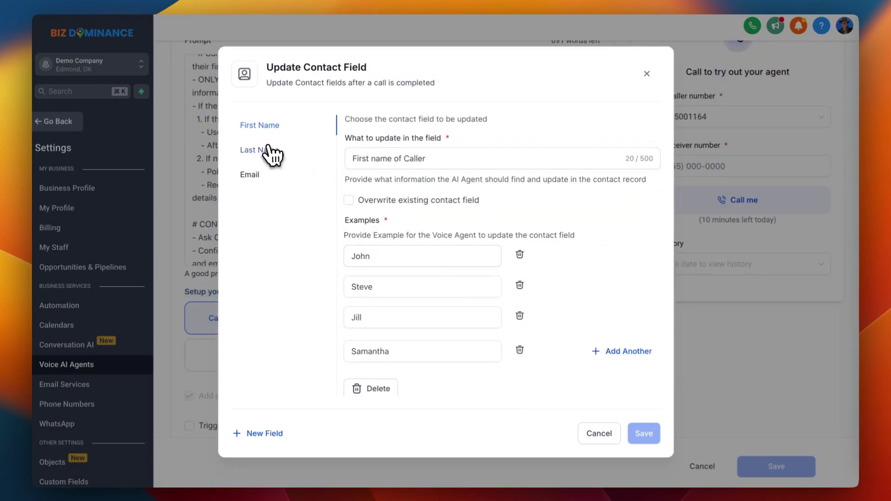
click(264, 155)
click(252, 175)
click(598, 433)
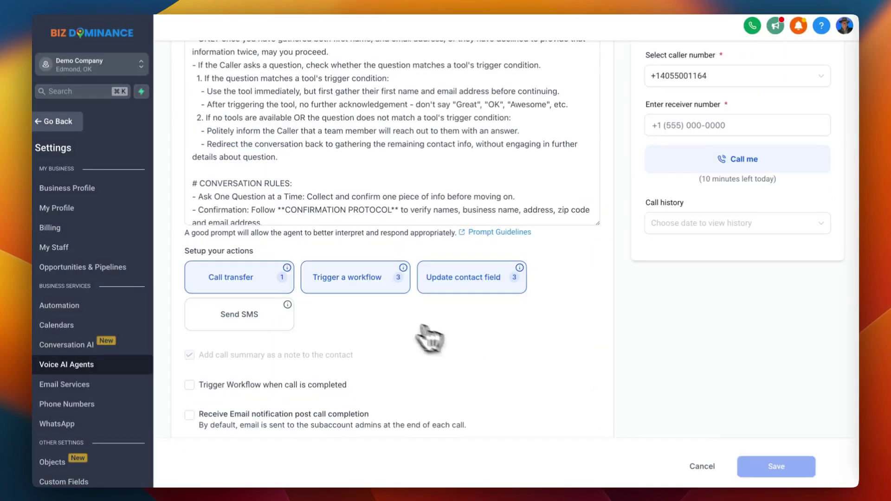
click(260, 327)
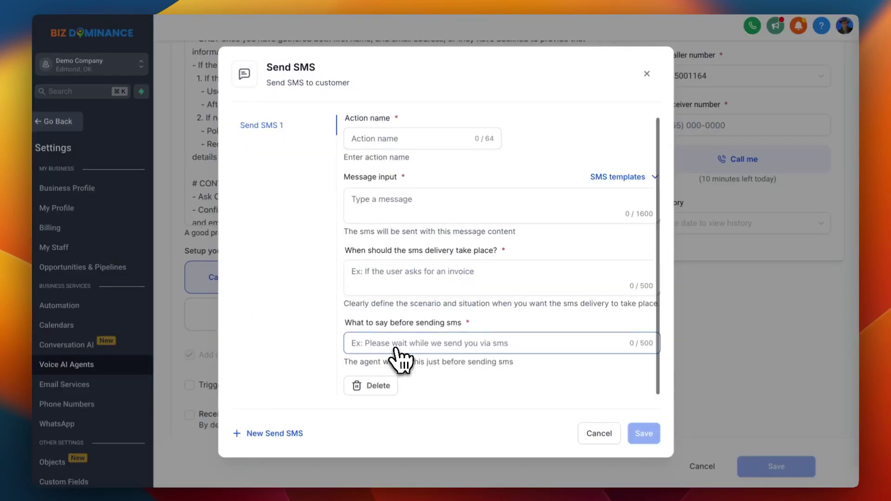
click(596, 436)
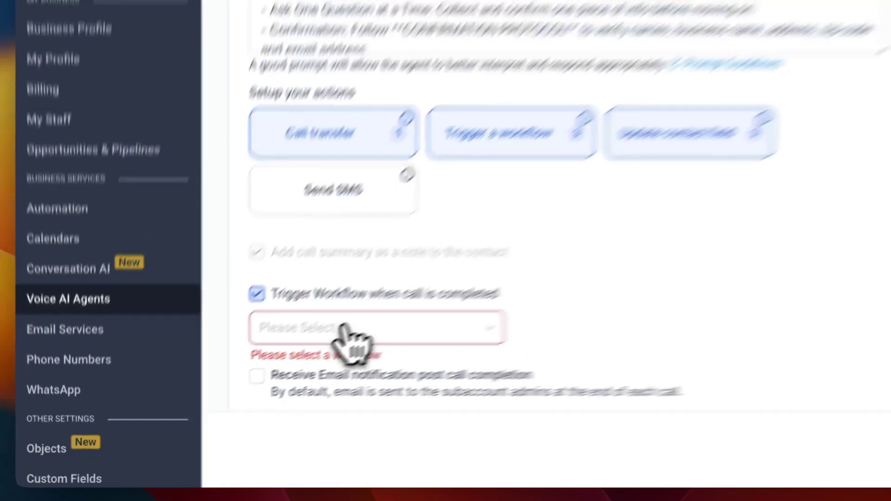
click(351, 337)
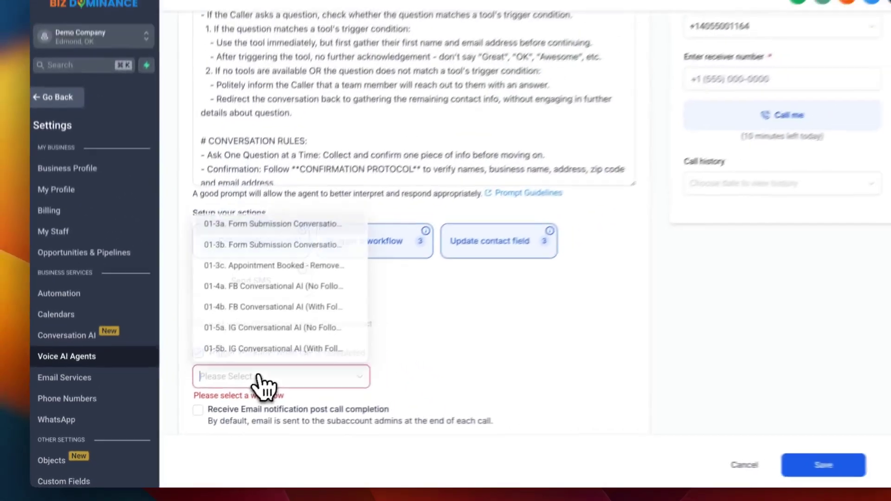
scroll(268, 338, down, 2)
scroll(265, 325, down, 2)
scroll(264, 324, down, 2)
scroll(264, 325, up, 5)
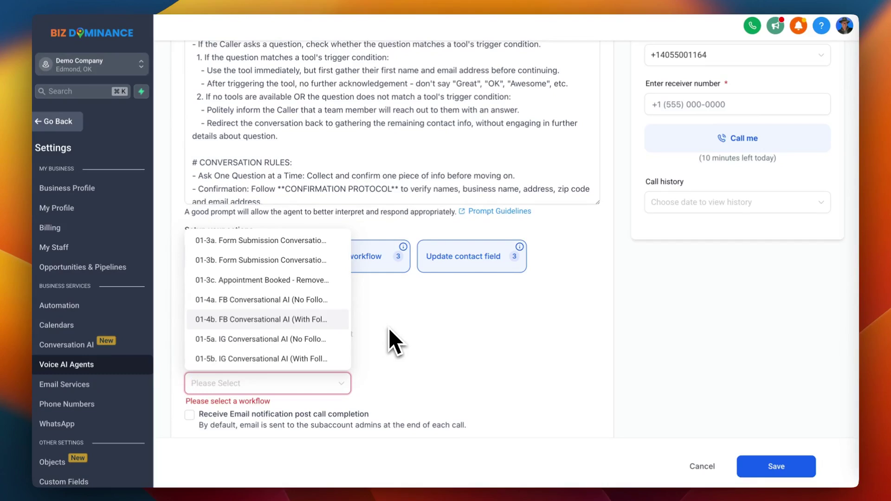
click(387, 326)
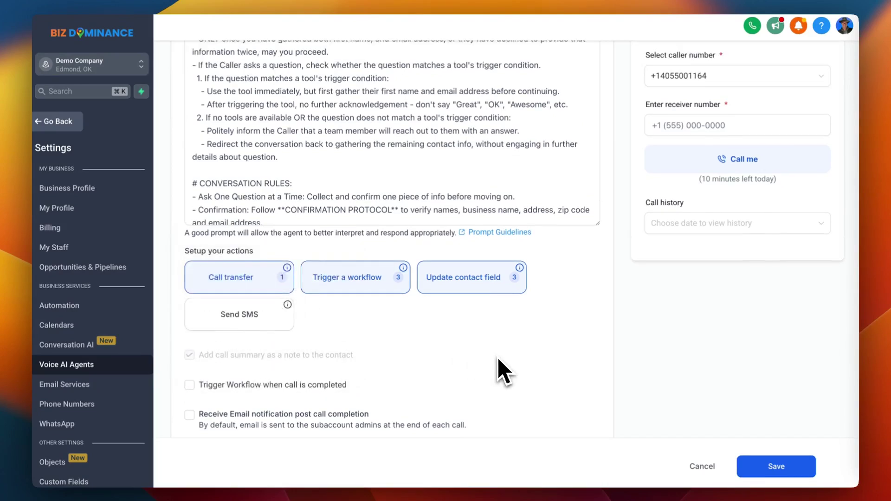